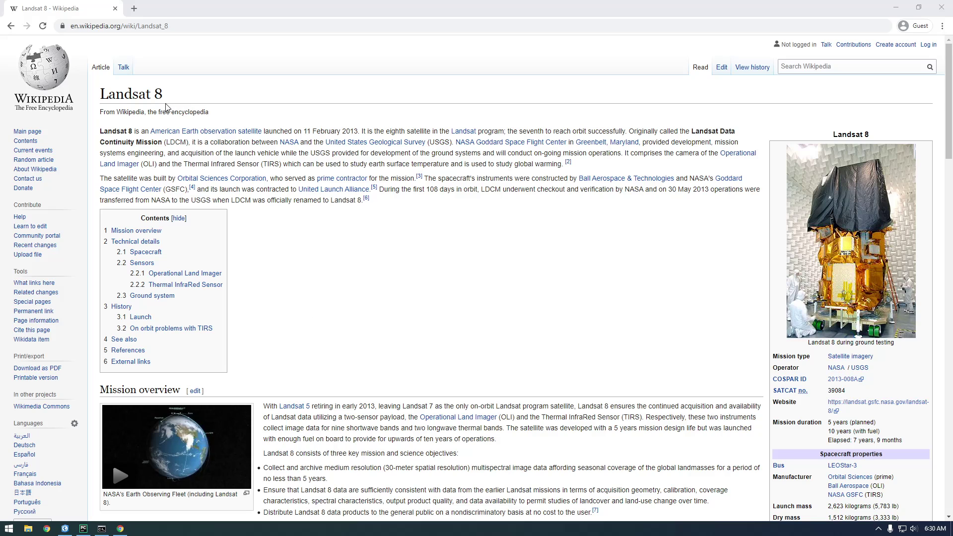
- Skim the Landsat 8 Wikipedia article and highlight its title
scroll(338, 311, down, 1)
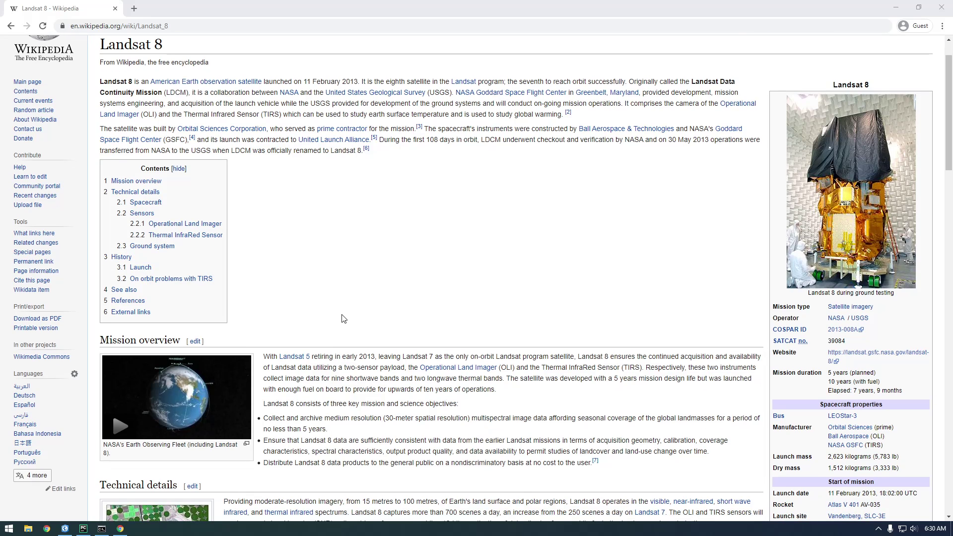
scroll(343, 318, down, 1)
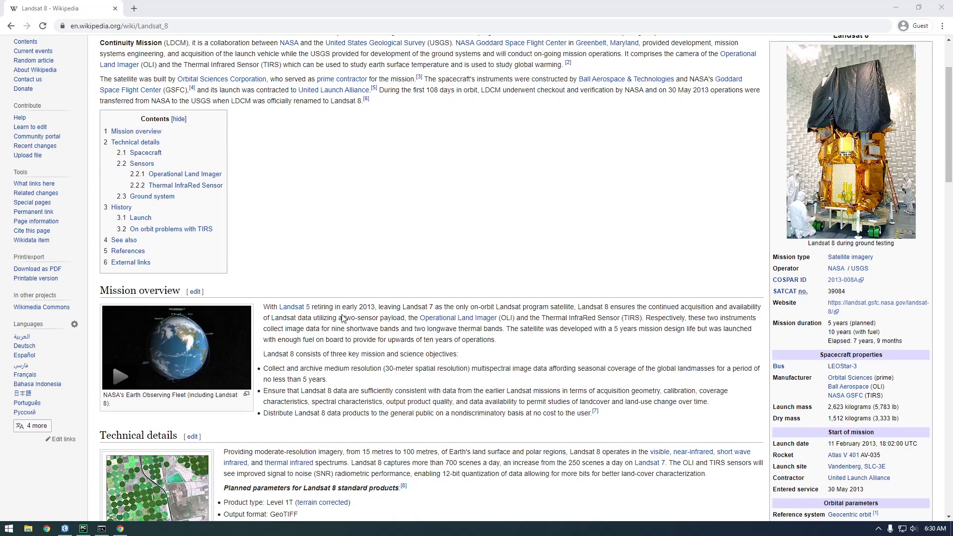
scroll(342, 319, down, 1)
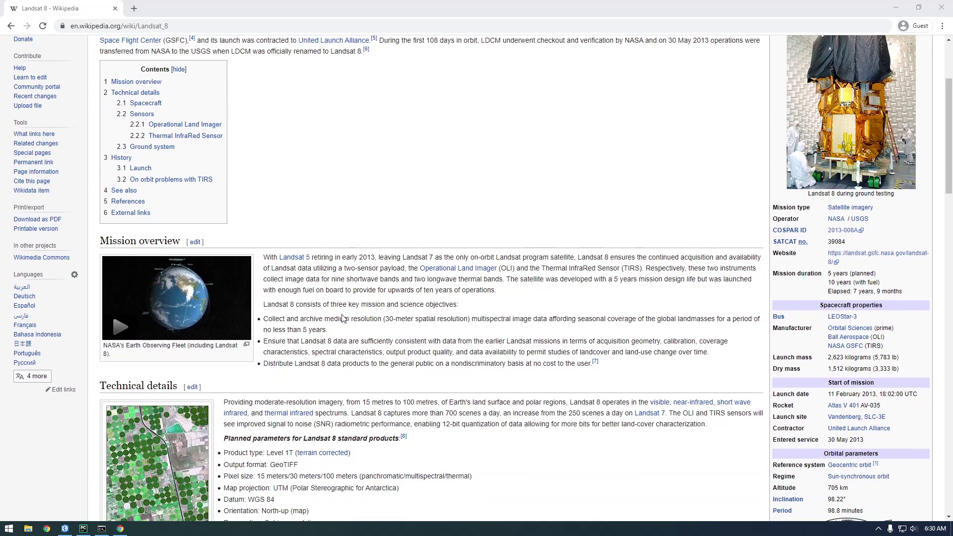
scroll(344, 319, up, 3)
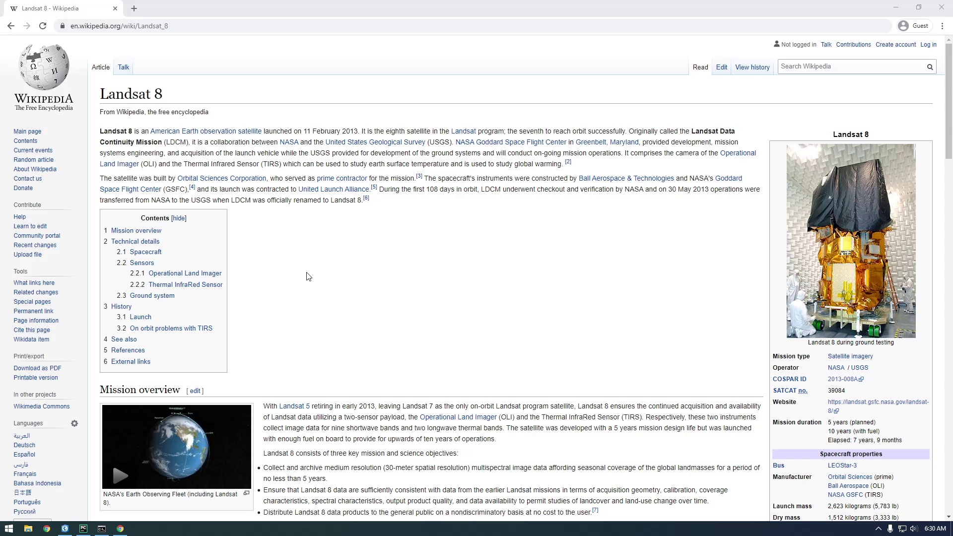
drag(167, 96, 105, 95)
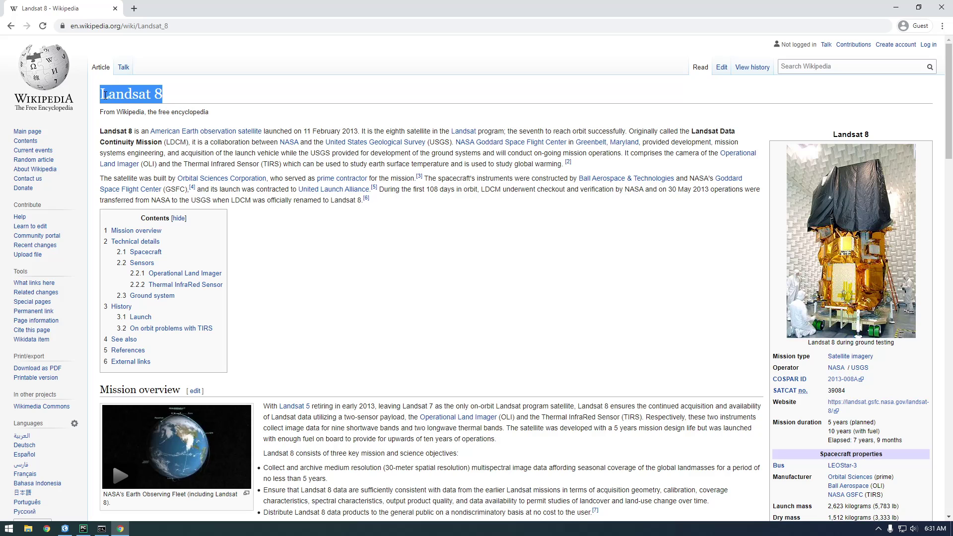
- Search Google for 'aws open data registry' in a new tab
click(135, 9)
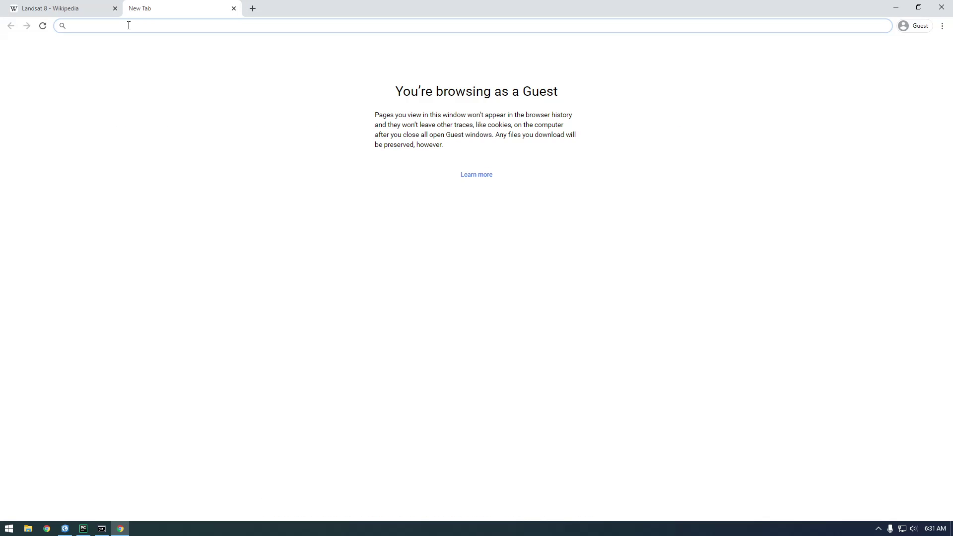
text(aws )
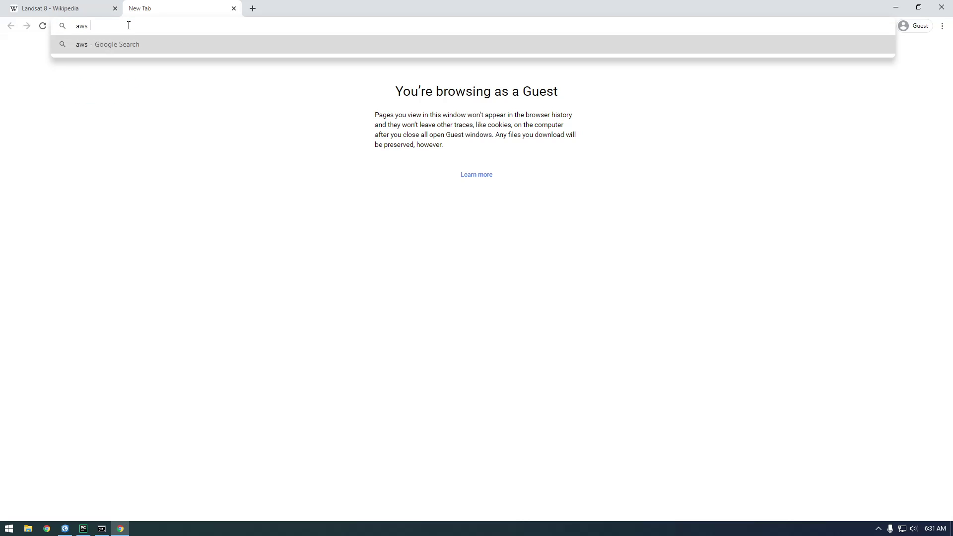
text(open data registry)
key(Return)
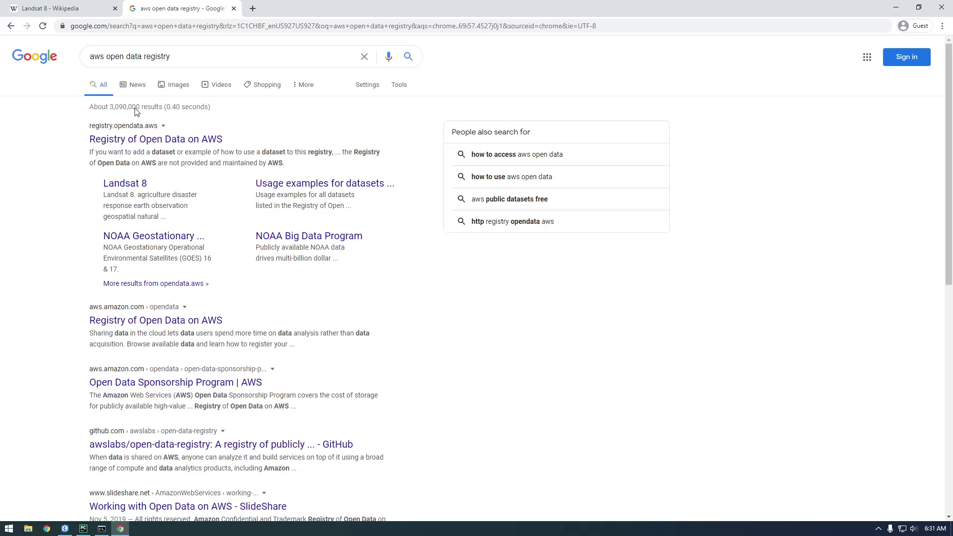
- Go to the Registry of Open Data on AWS and its Landsat 8 dataset page
click(138, 145)
scroll(376, 330, down, 4)
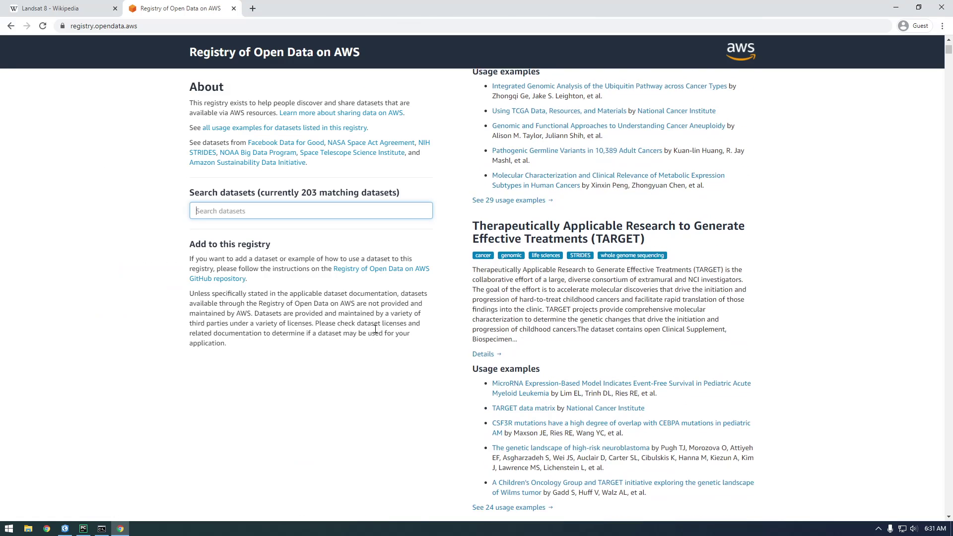
scroll(376, 330, down, 15)
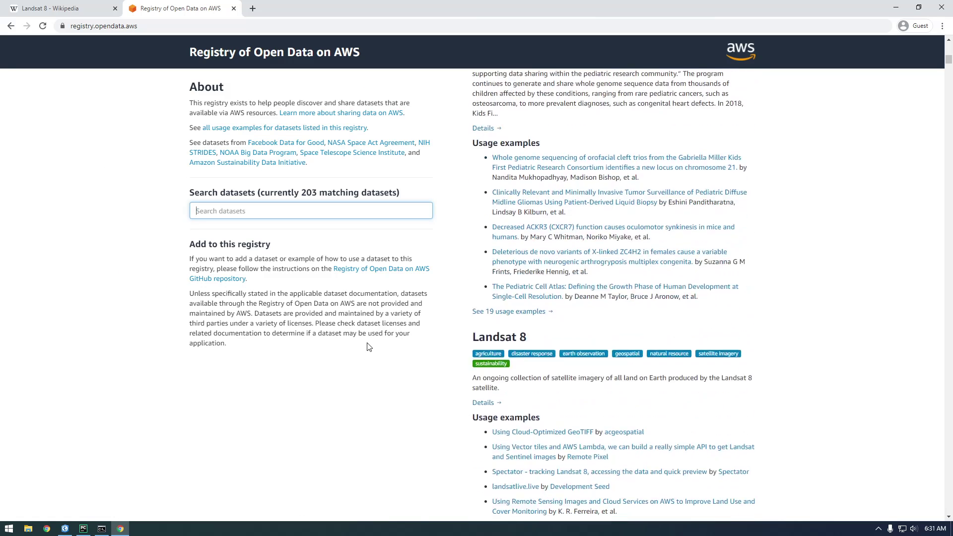
click(494, 339)
- Look over the Landsat 8 page, highlighting the bucket name in the aws s3 ls command
scroll(409, 343, down, 2)
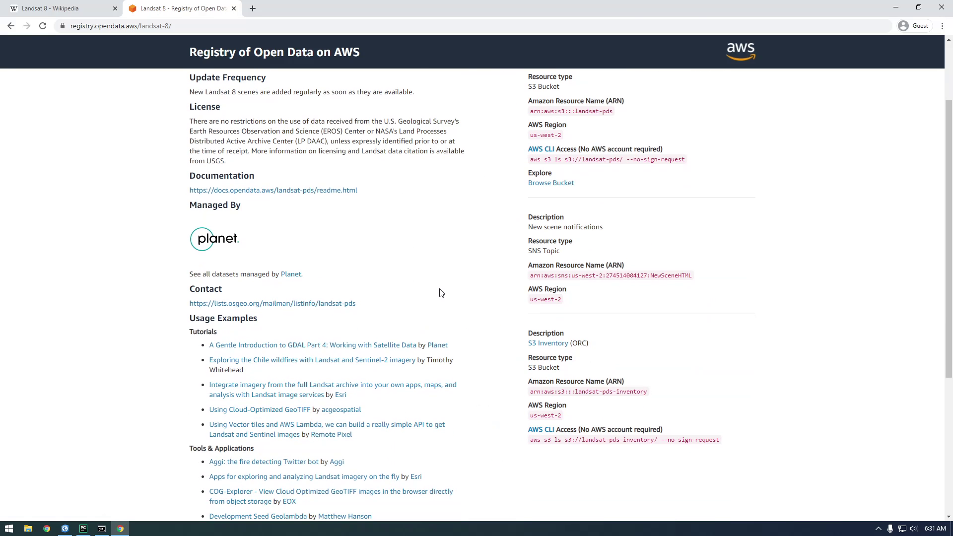
scroll(450, 281, up, 2)
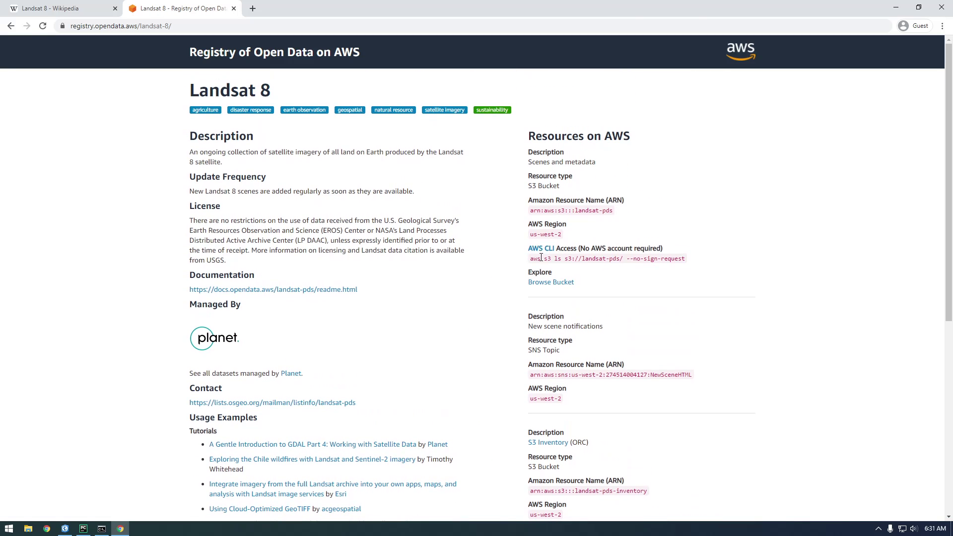
drag(584, 260, 617, 260)
click(603, 260)
scroll(344, 308, down, 1)
scroll(248, 261, up, 1)
- Bring up the Landsat 8 readme documentation in a new tab and view it
right_click(261, 288)
click(279, 298)
click(274, 10)
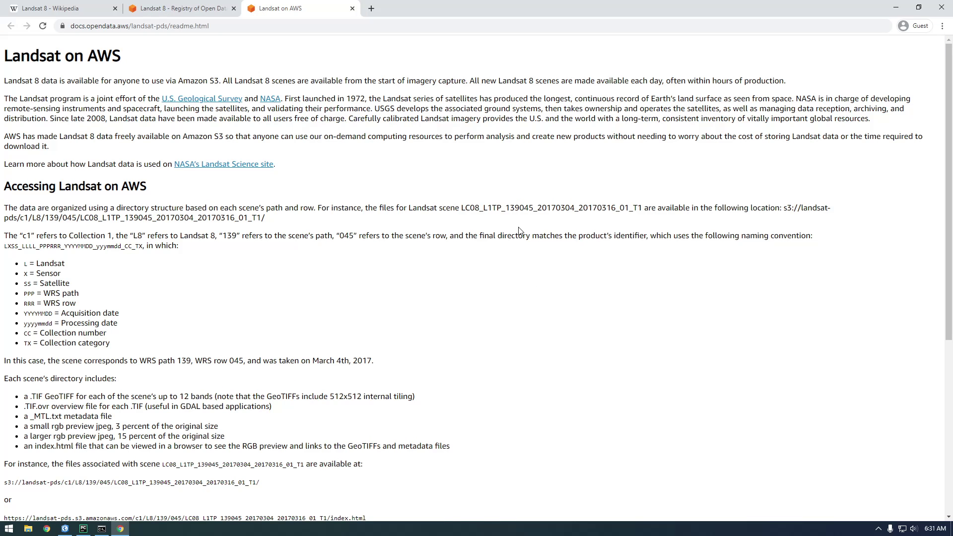
- Study the example s3 path, matching L8 and path/row 139/045 to the WRS path and row definitions
drag(266, 218, 785, 209)
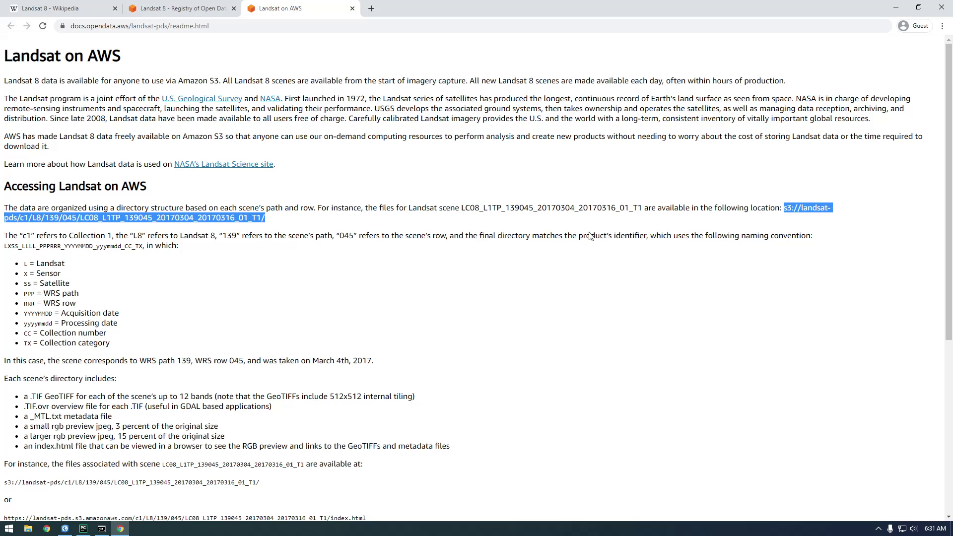
scroll(174, 223, down, 1)
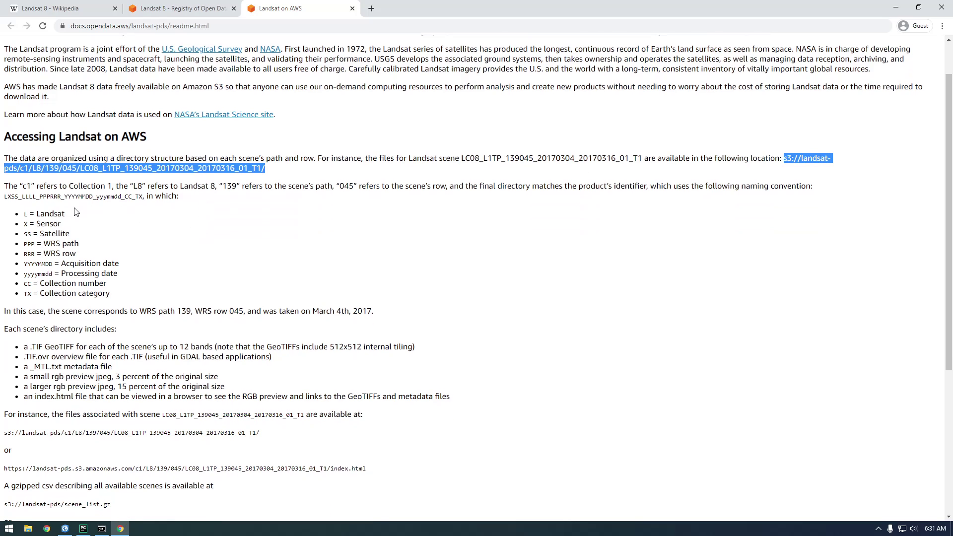
click(36, 168)
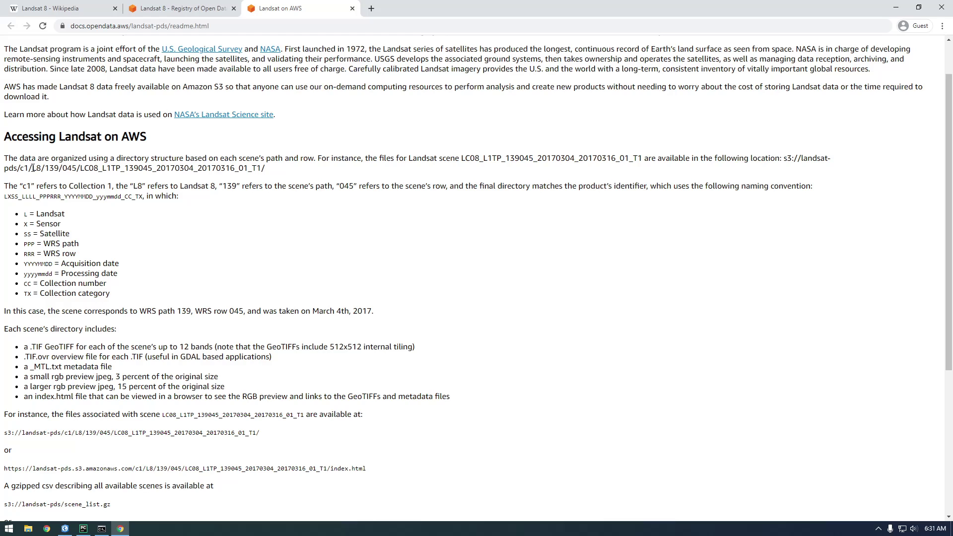
double_click(34, 168)
drag(45, 167, 78, 168)
drag(45, 244, 76, 254)
drag(45, 168, 78, 168)
click(50, 182)
double_click(53, 168)
click(46, 172)
drag(47, 169, 59, 168)
- Select the example scene's https index.html address and bring up its options
scroll(164, 221, down, 2)
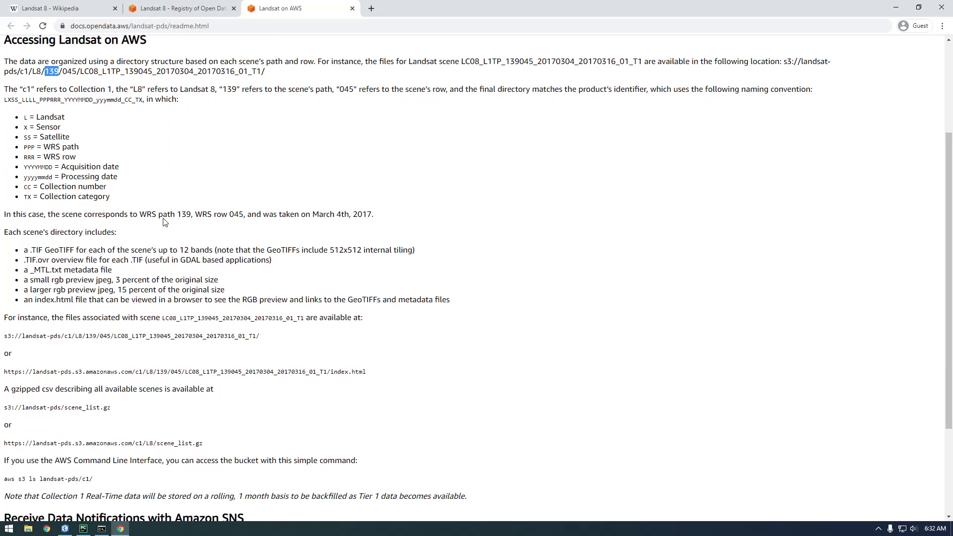
scroll(240, 292, down, 1)
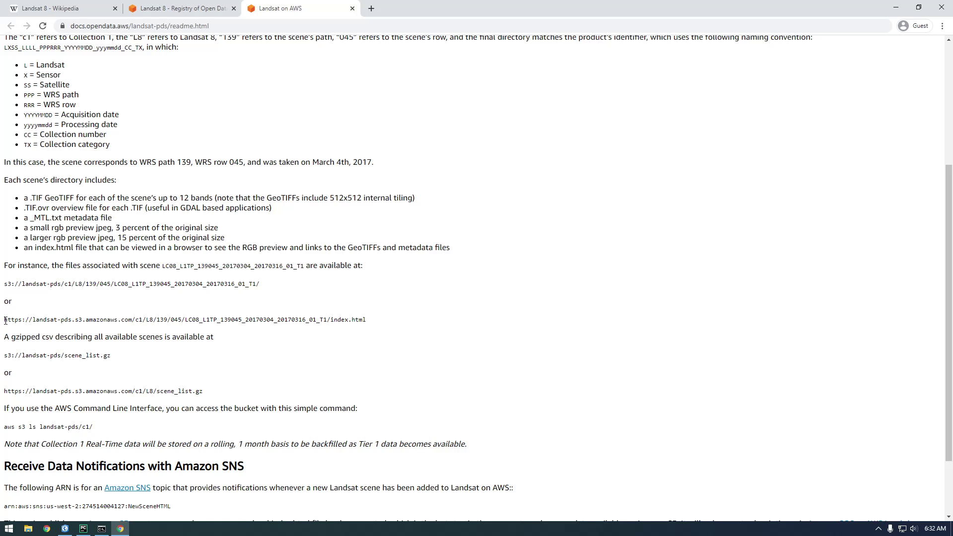
drag(8, 320, 370, 323)
right_click(352, 326)
- Load the LC08_L1TP_139045_20170304_20170316_01_T1 index page and scroll its band file list
click(366, 341)
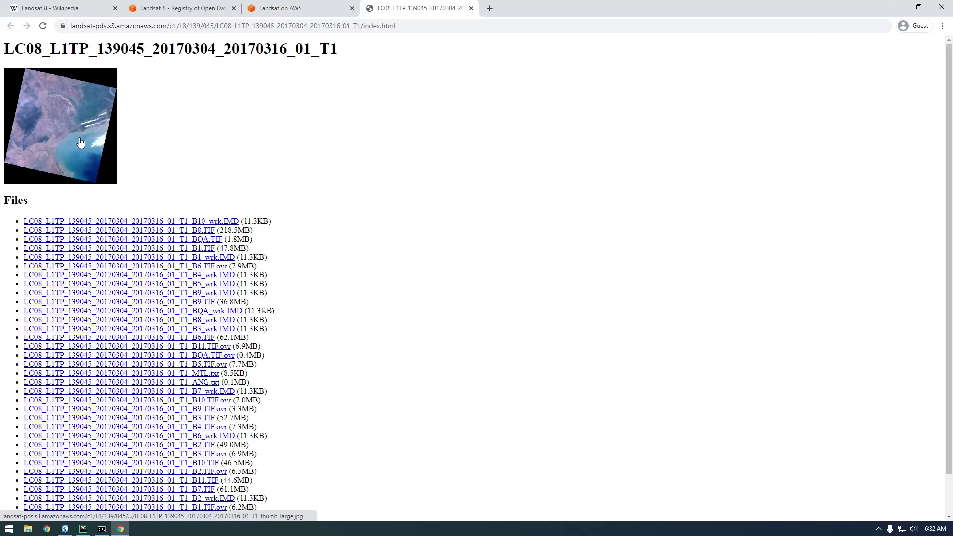
scroll(94, 184, down, 1)
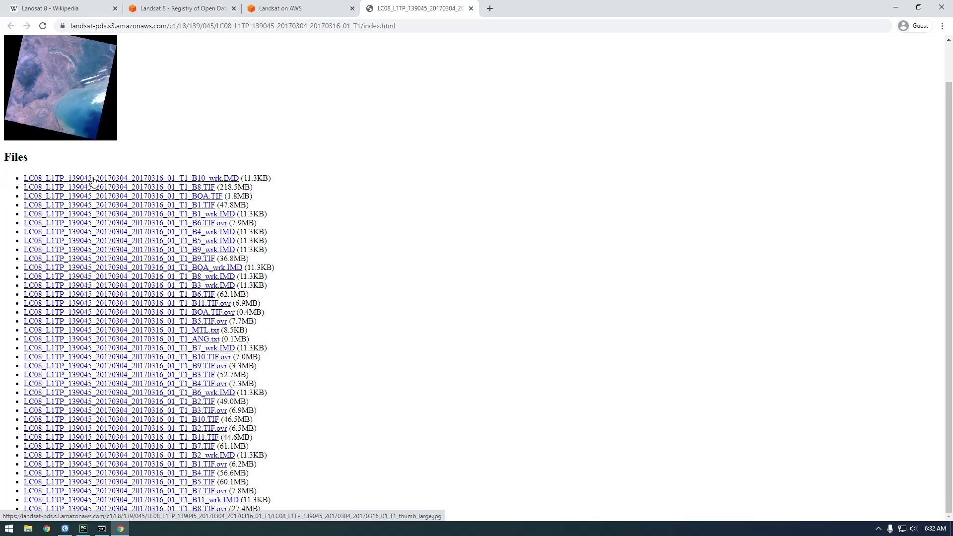
scroll(102, 219, up, 1)
scroll(102, 217, down, 1)
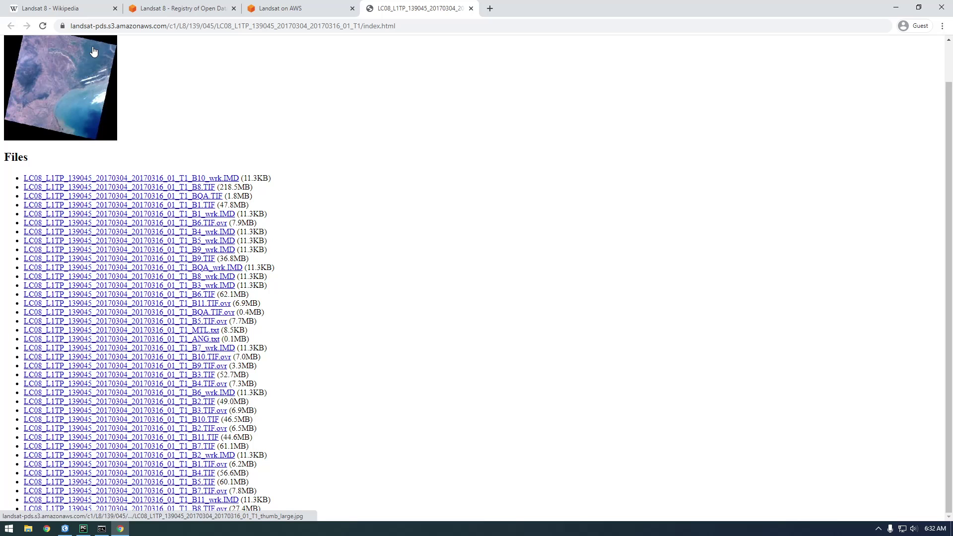
- Return to the Landsat 8 Wikipedia article and scroll to the OLI spectral bands table
click(91, 14)
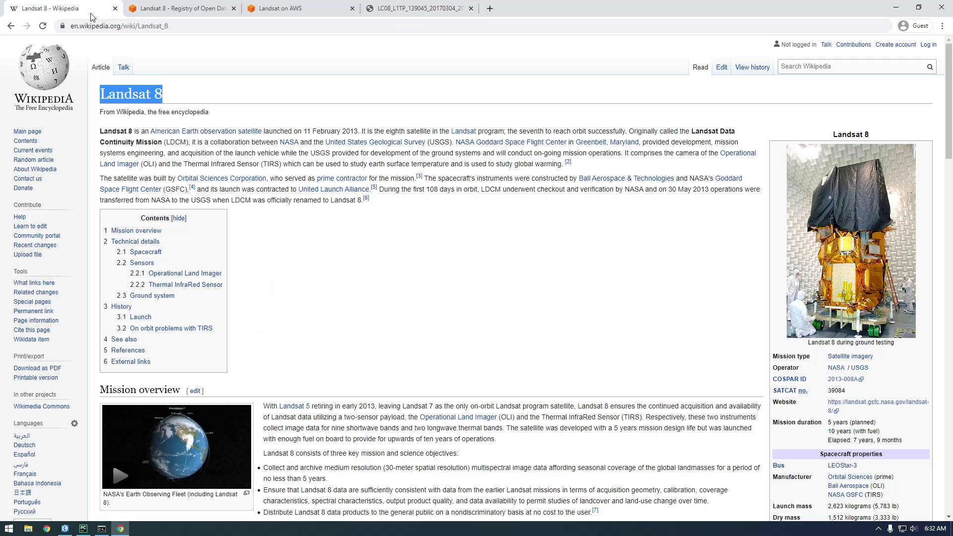
click(152, 97)
scroll(278, 283, down, 9)
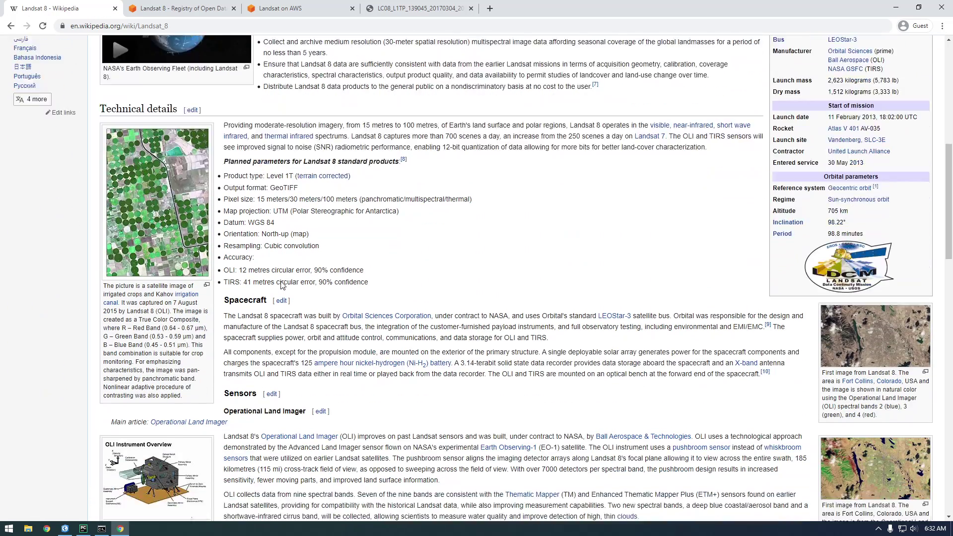
scroll(280, 284, down, 5)
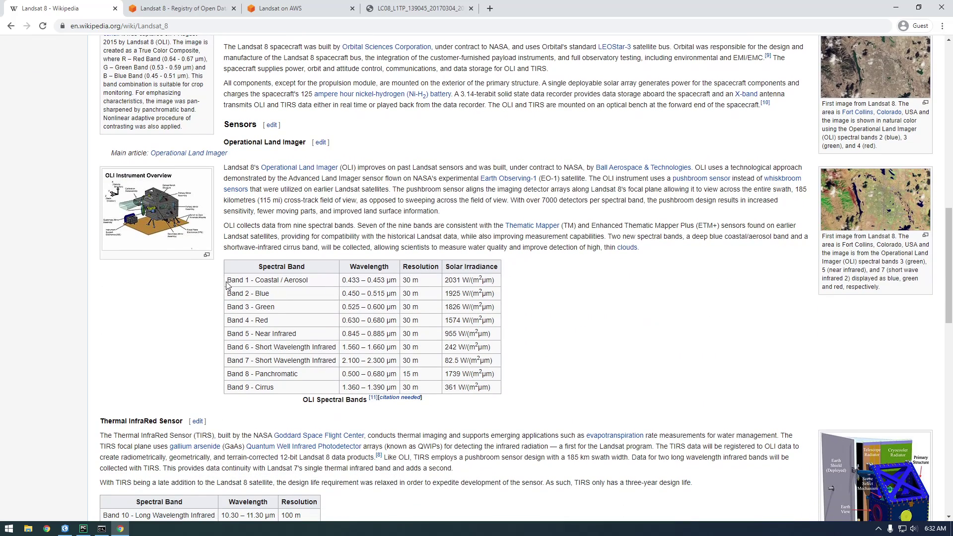
drag(226, 285, 268, 295)
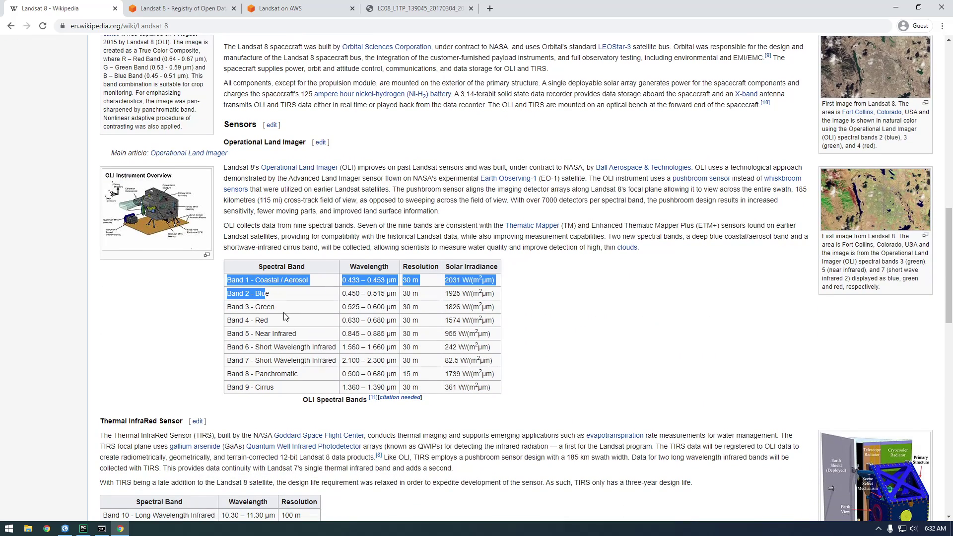
click(278, 315)
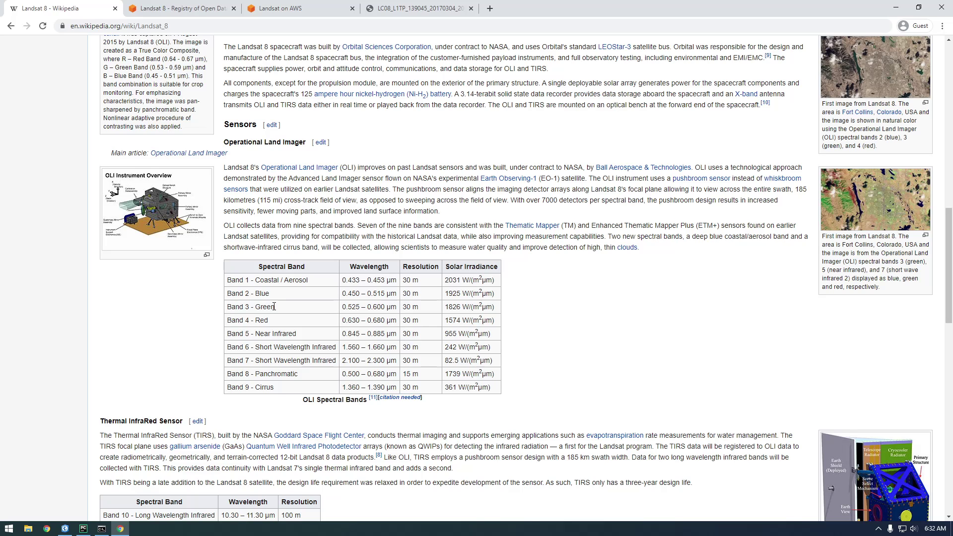
- Highlight the Band 2–4 rows, noting Band 2 is Blue, then return to Landsat on AWS
mouse_move(228, 295)
mouse_down()
mouse_move(269, 295)
mouse_move(244, 320)
mouse_move(230, 297)
mouse_up()
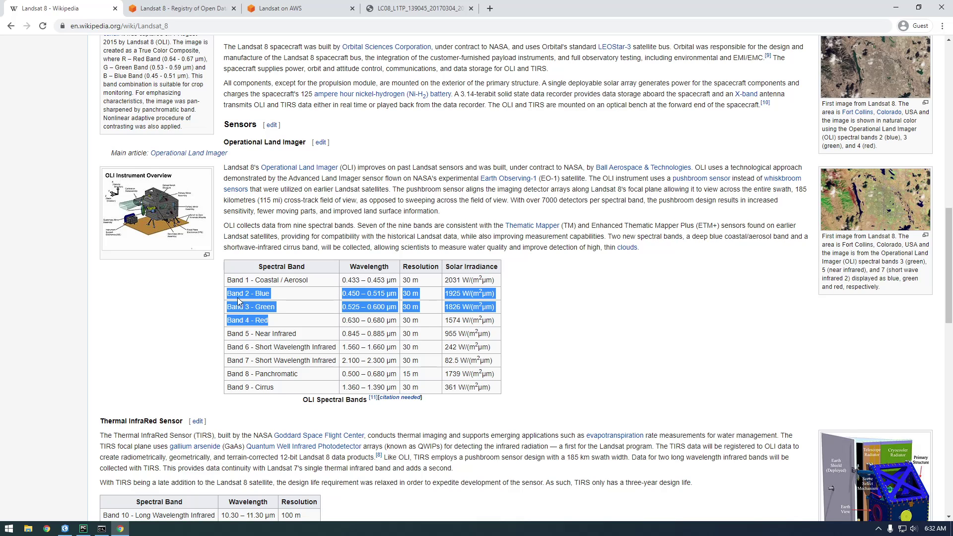
click(229, 297)
drag(228, 297, 270, 298)
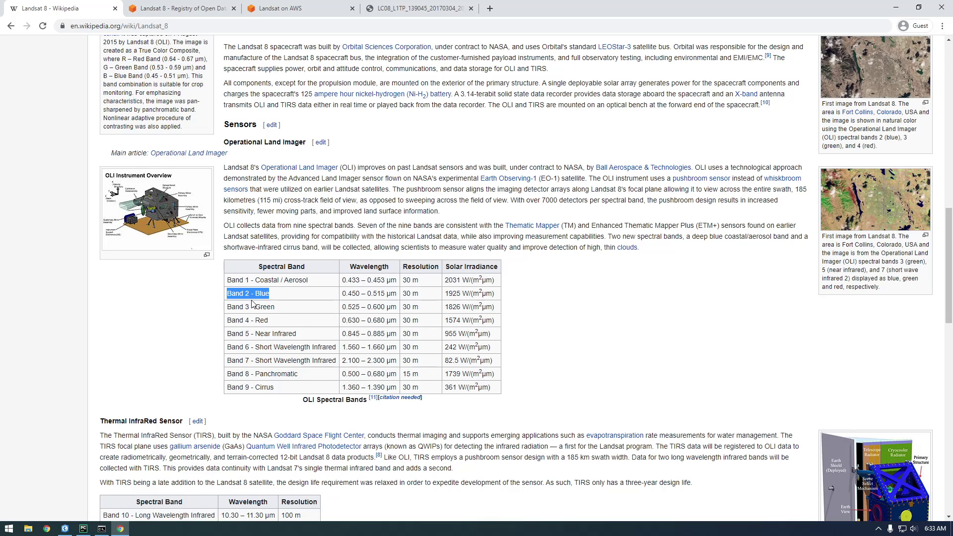
click(236, 293)
click(300, 8)
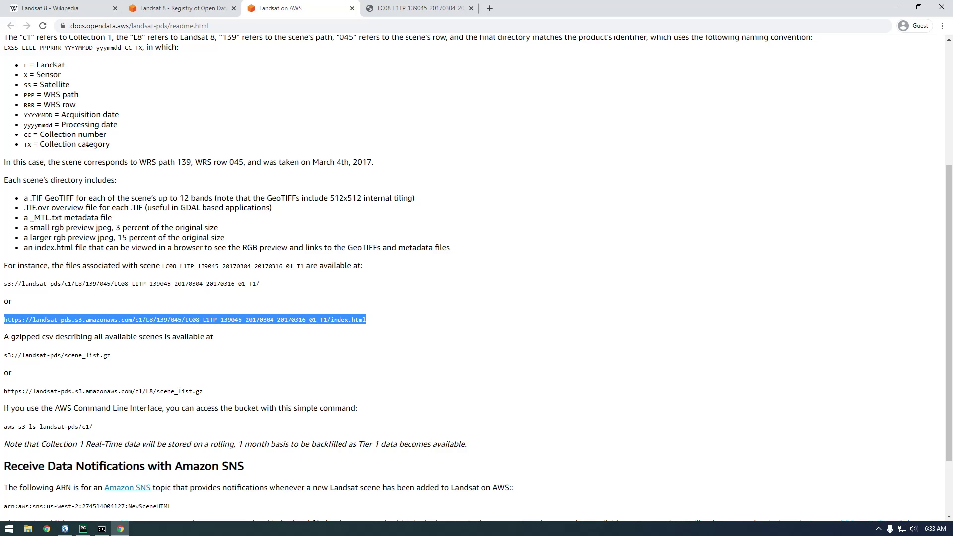
- Show the scene file list again, with B2.TIF (49.0MB), B3.TIF (52.7MB) and B4.TIF (56.6MB)
click(393, 9)
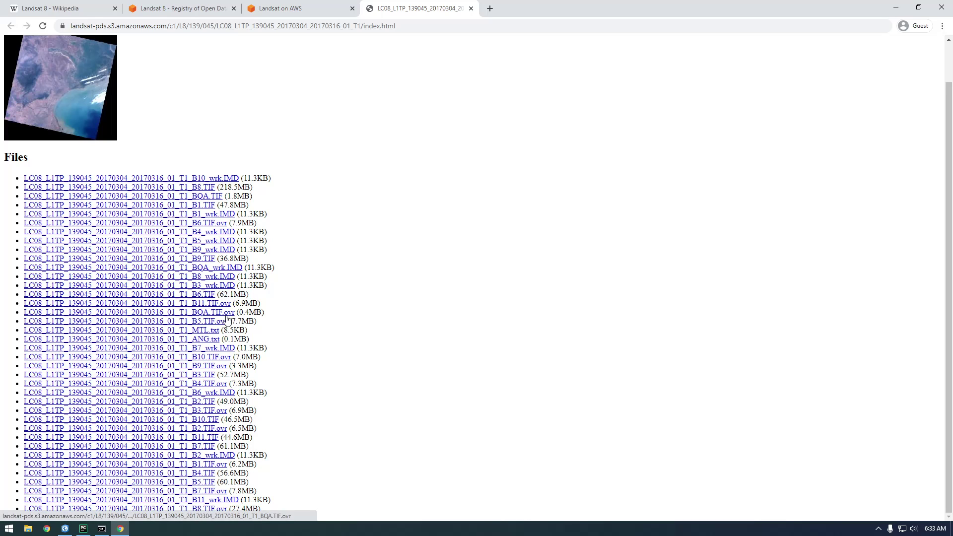
mouse_move(85, 531)
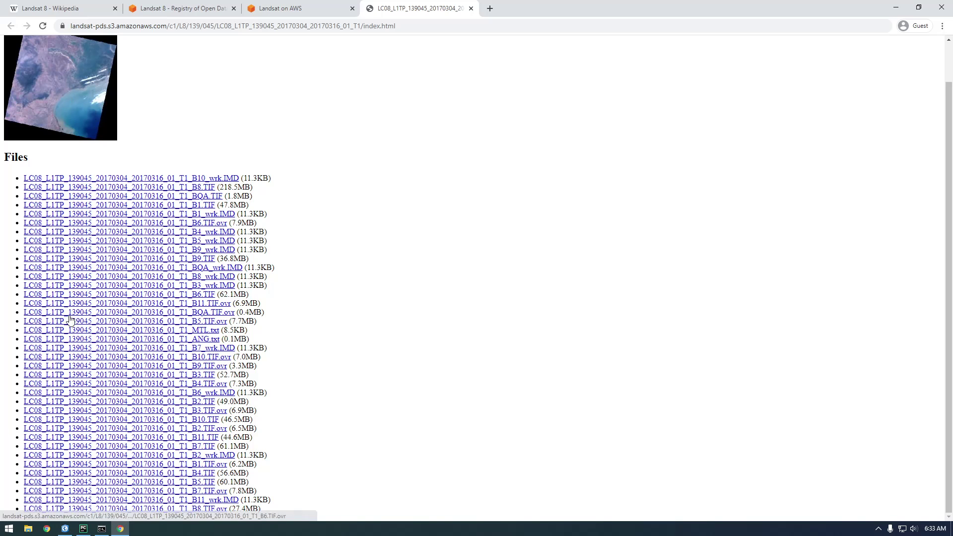
- Bring the ArcGIS Pro map with the LC08 composite forward, recentre it, and launch File Explorer
click(65, 529)
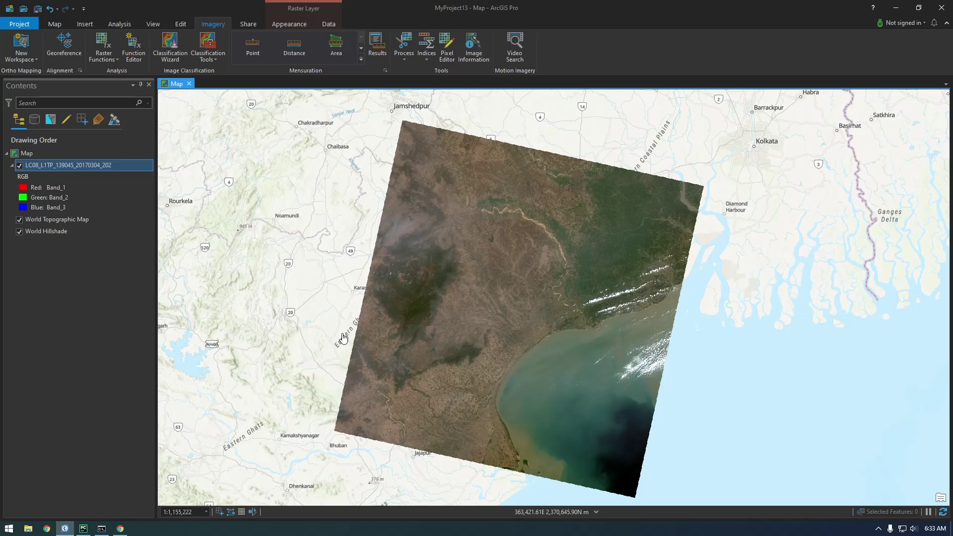
drag(485, 317, 440, 297)
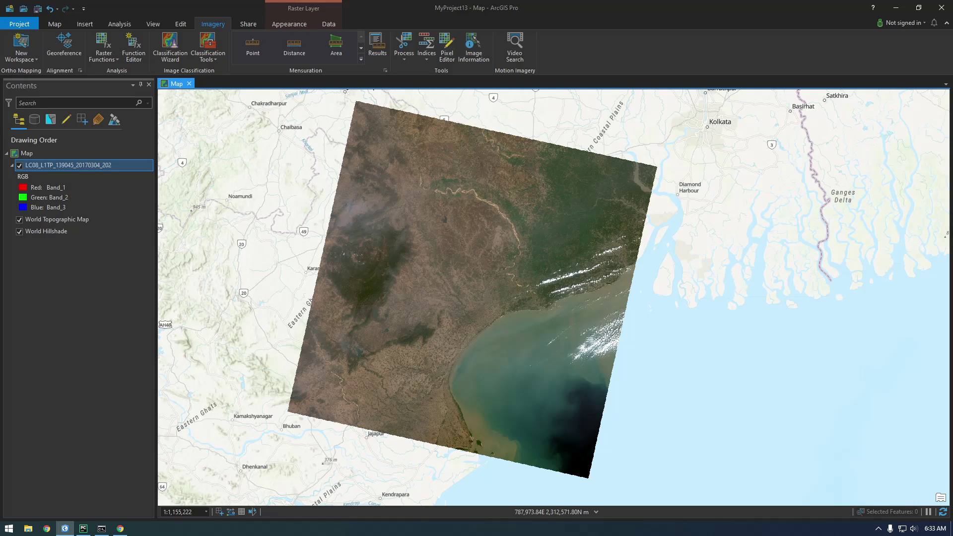
key(super+e)
- Maximise Explorer, widen Name, select the _B2, _B3 and _B4 TIFs, then return to the map
double_click(566, 39)
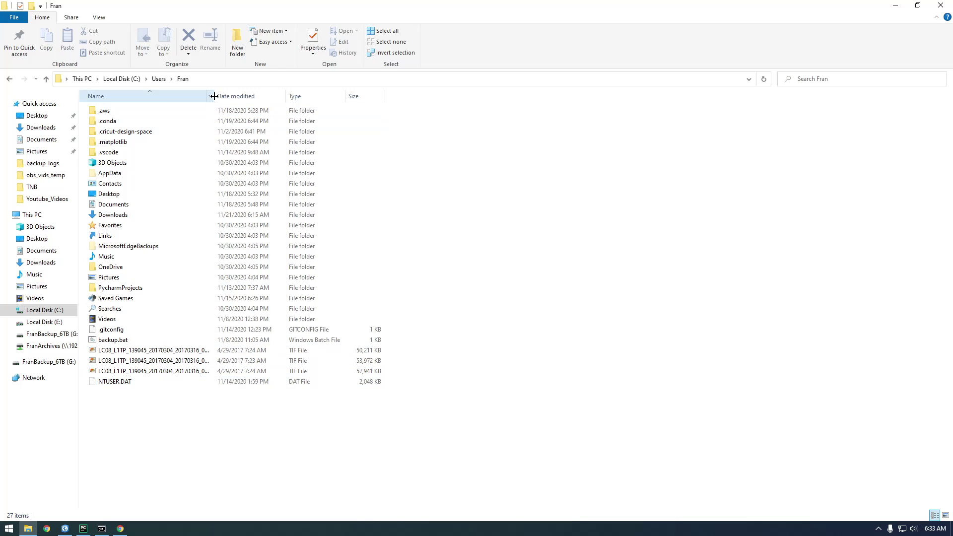
drag(213, 97, 367, 96)
click(231, 351)
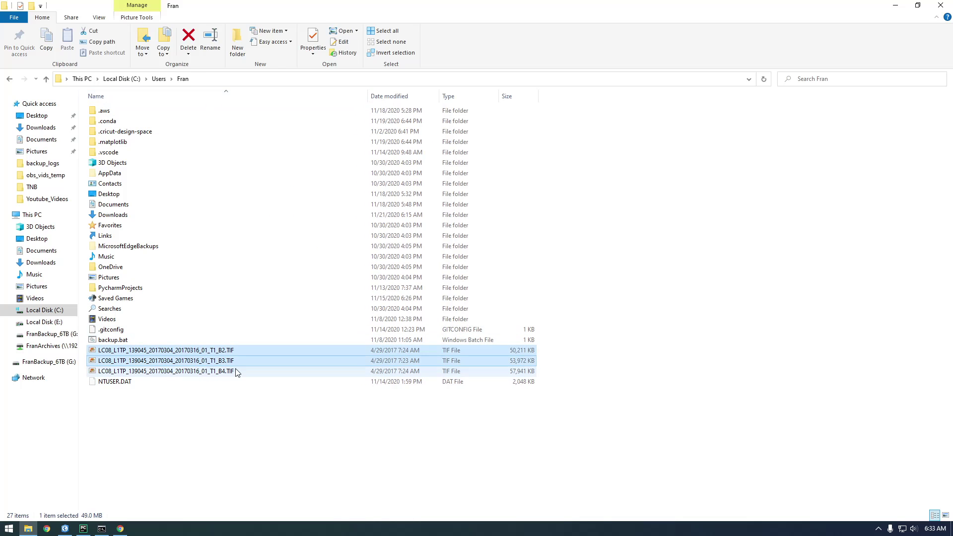
shift+click(236, 372)
drag(221, 10, 729, 156)
click(772, 137)
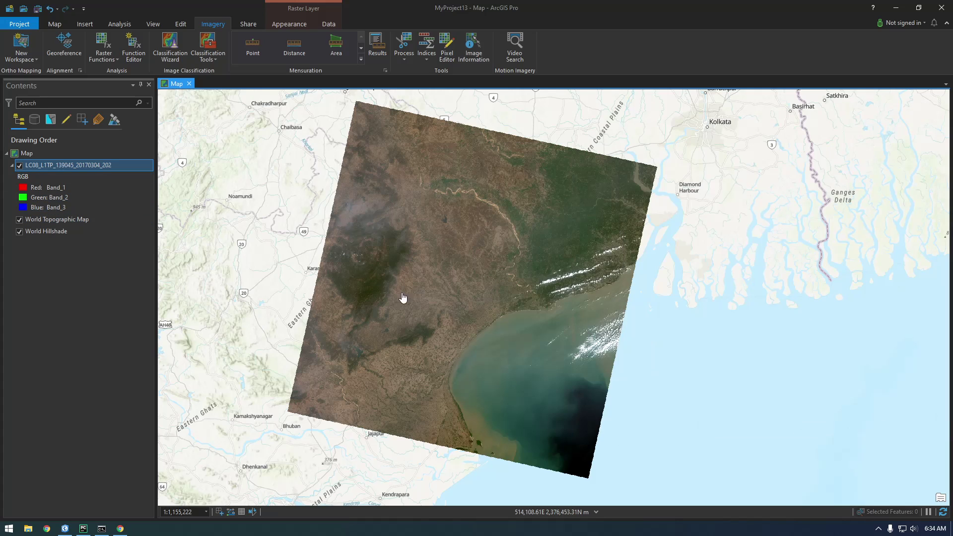
- Remove the old raster layer and find the Composite Bands tool among the Analysis tools
right_click(65, 167)
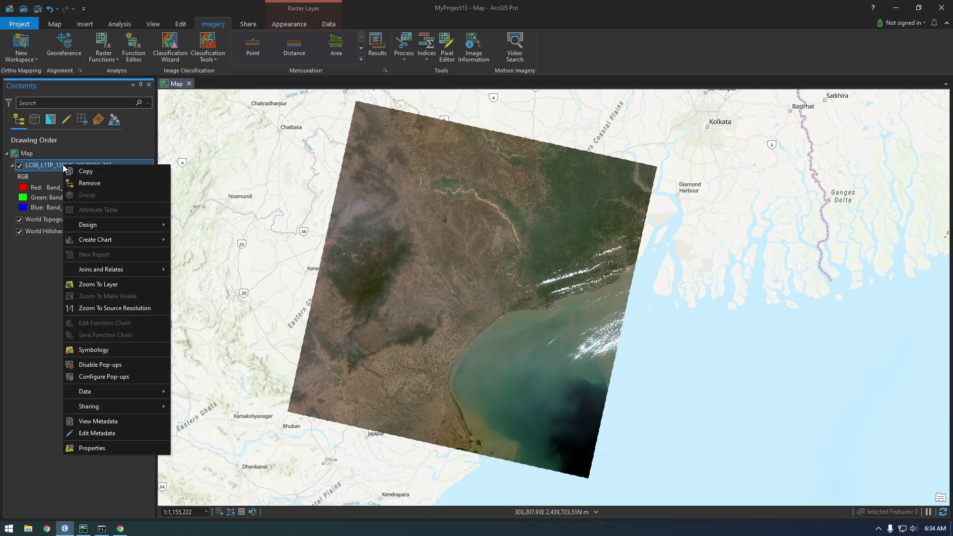
click(91, 184)
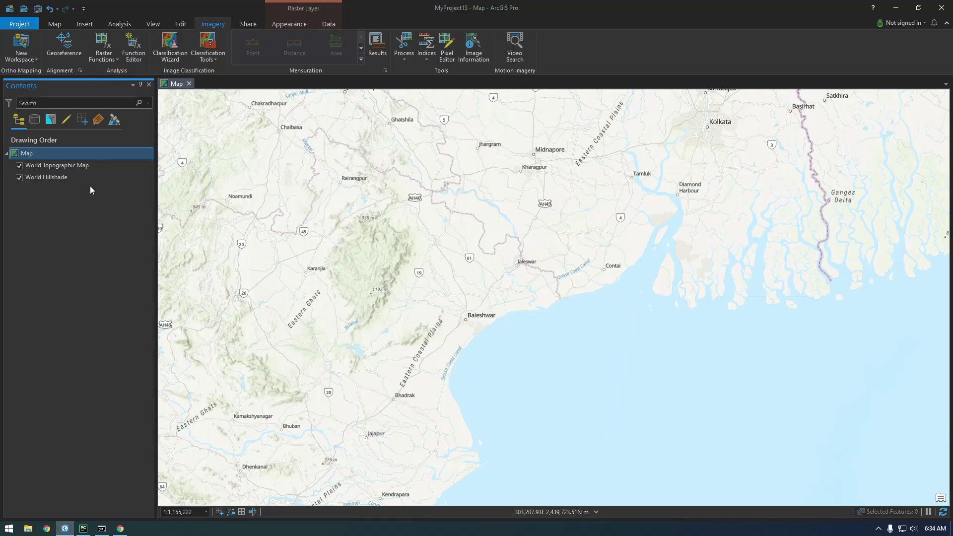
click(55, 23)
click(119, 24)
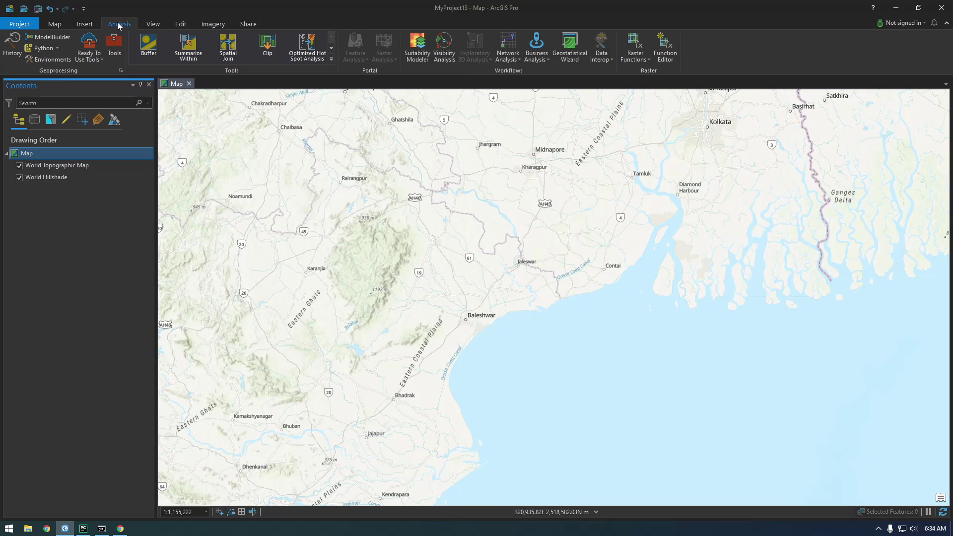
click(119, 48)
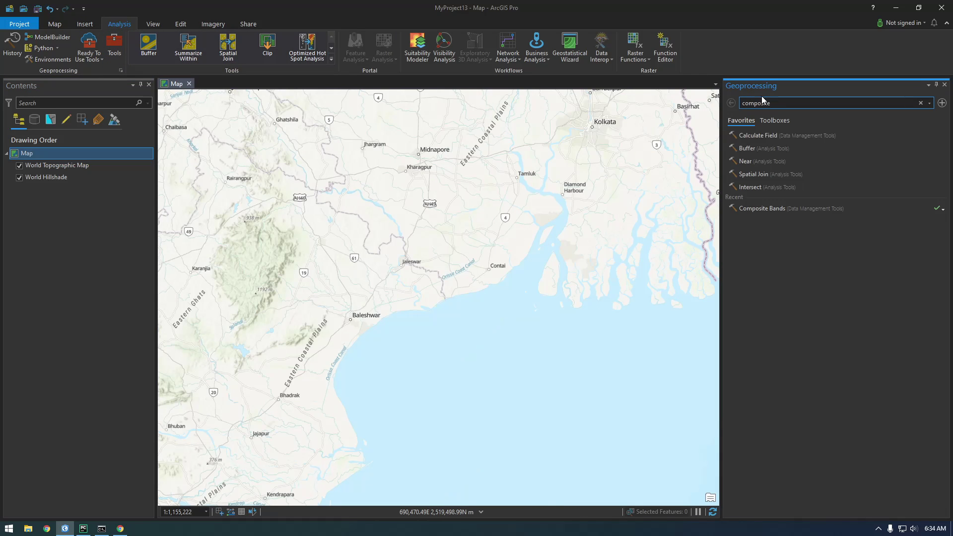
key(Return)
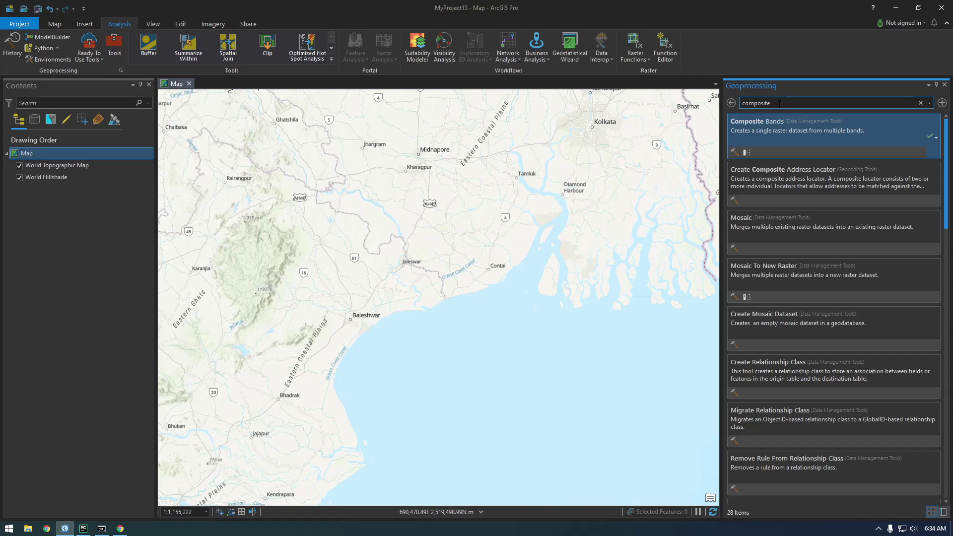
click(753, 138)
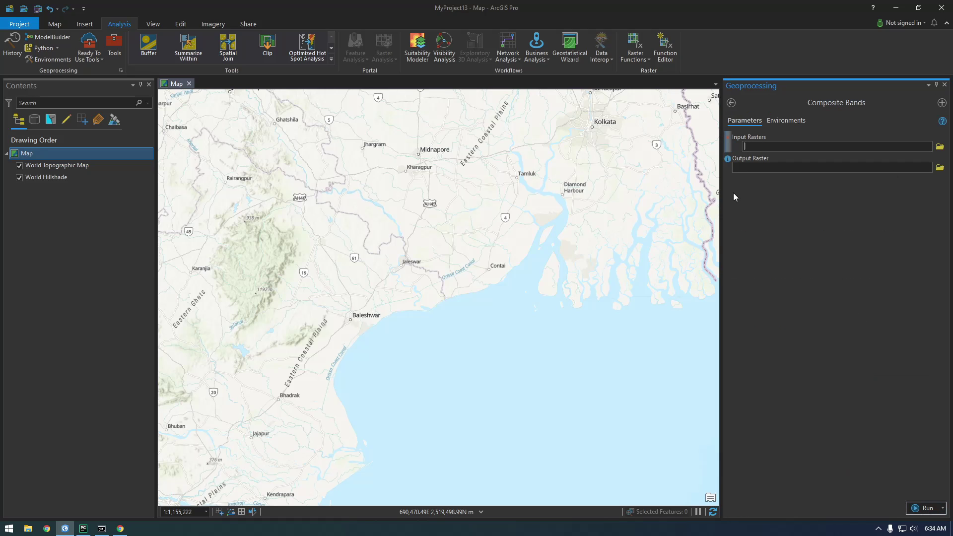
- Add the B2, B3 and B4 TIFs as Composite Bands inputs and run the tool
click(941, 147)
scroll(489, 266, down, 5)
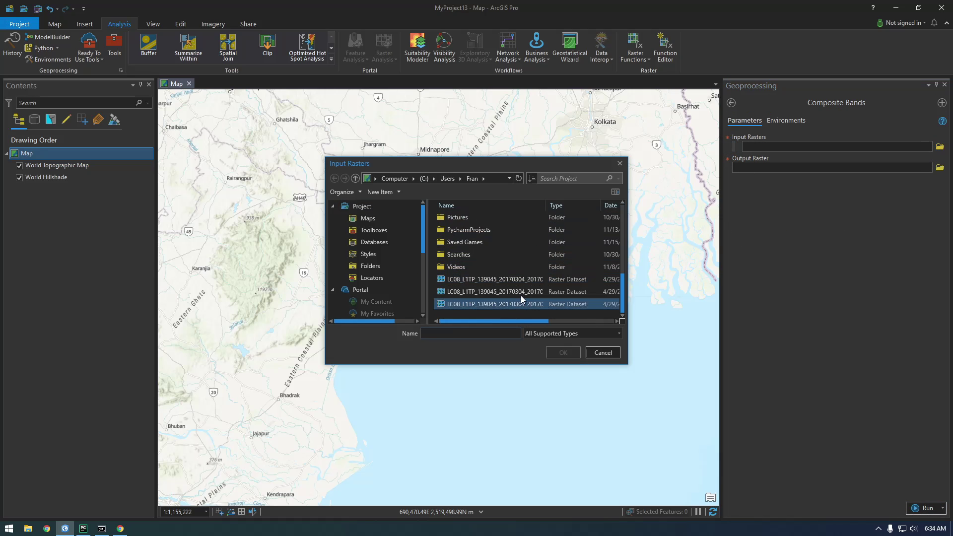
click(530, 281)
drag(530, 281, 520, 321)
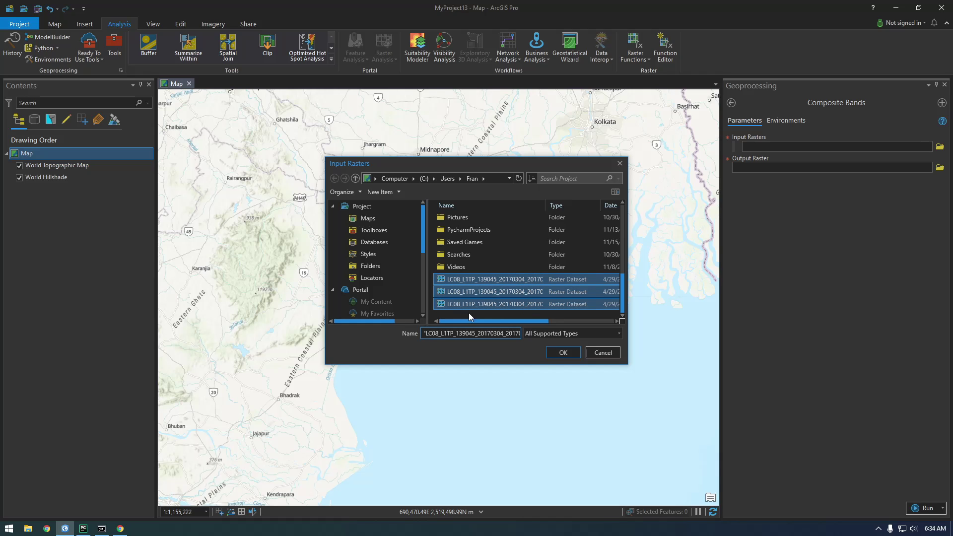
click(563, 353)
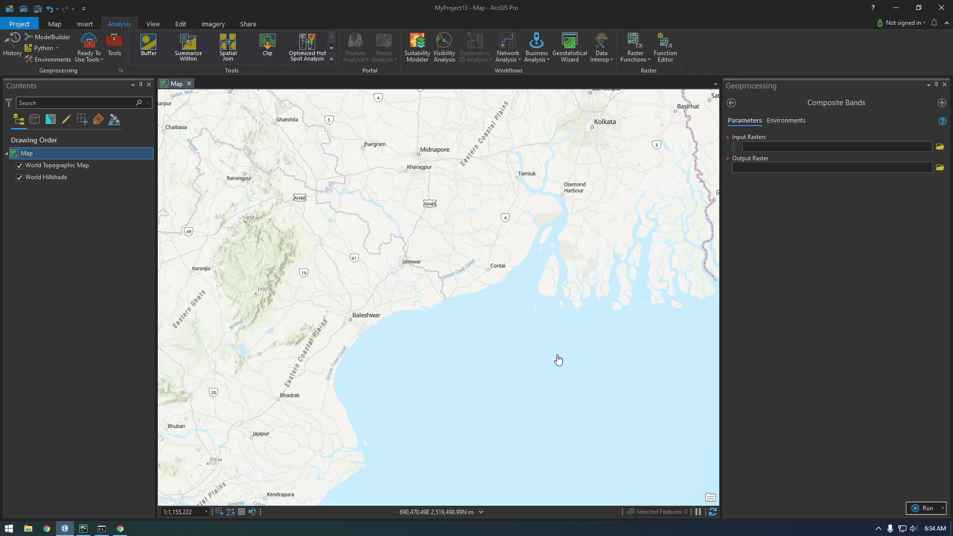
click(917, 510)
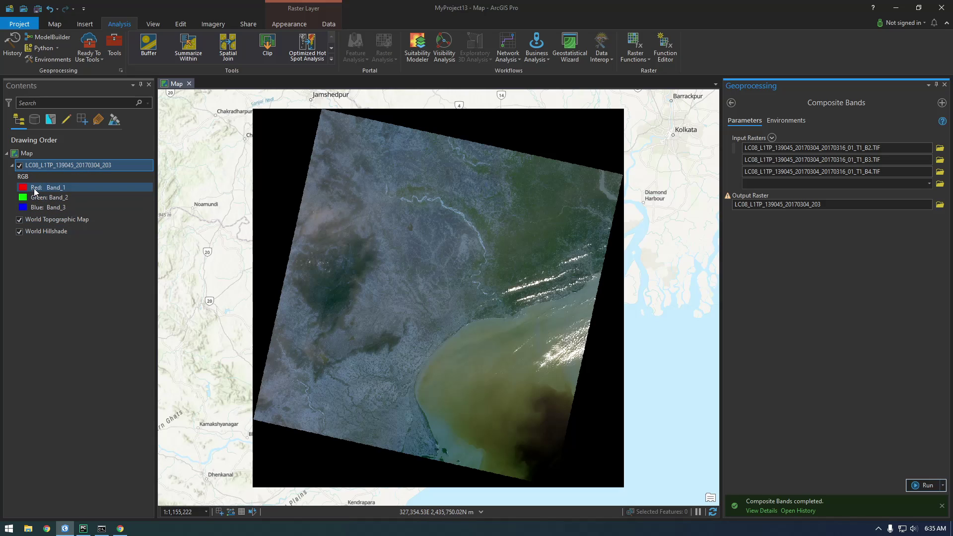
- Assign Band_3 to red and Band_1 to blue, keeping green on Band_2
click(57, 190)
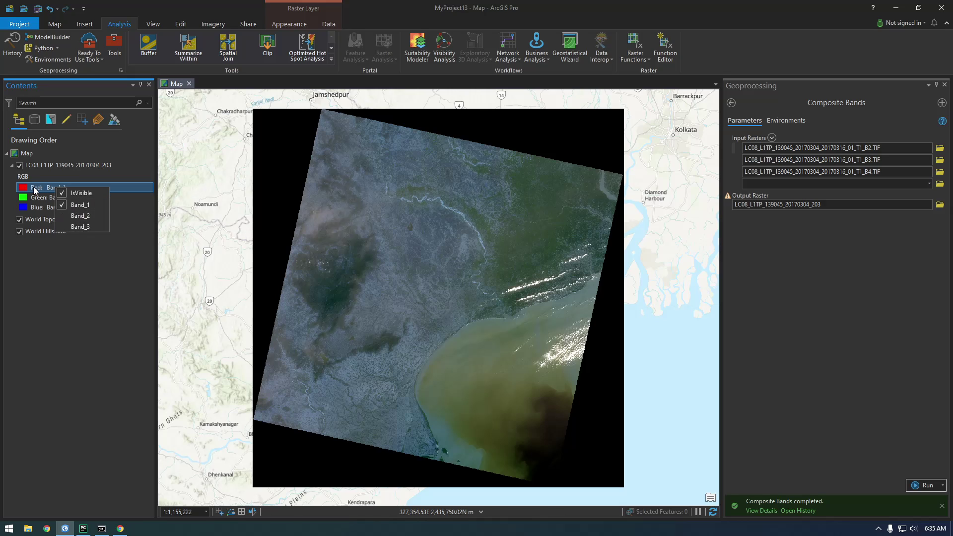
click(84, 227)
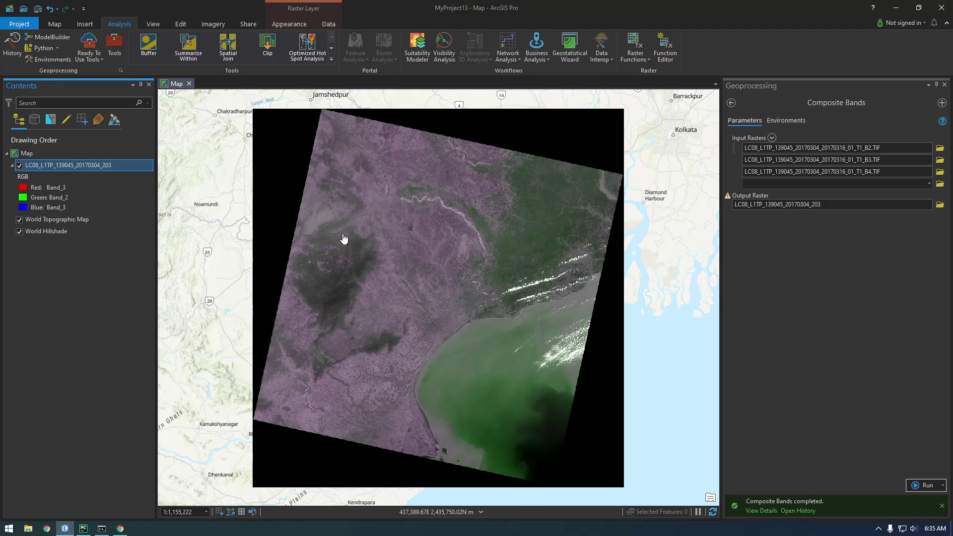
click(67, 197)
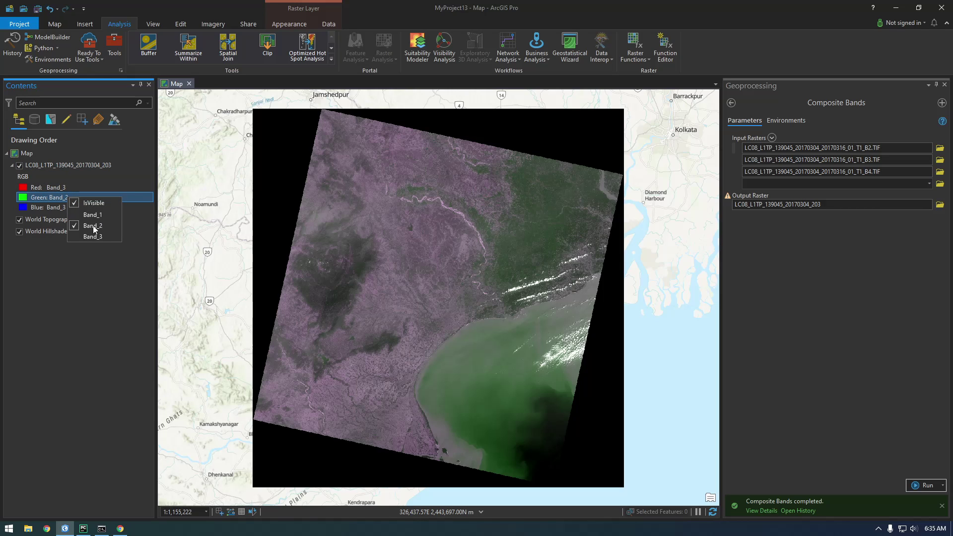
click(42, 207)
click(43, 207)
click(76, 226)
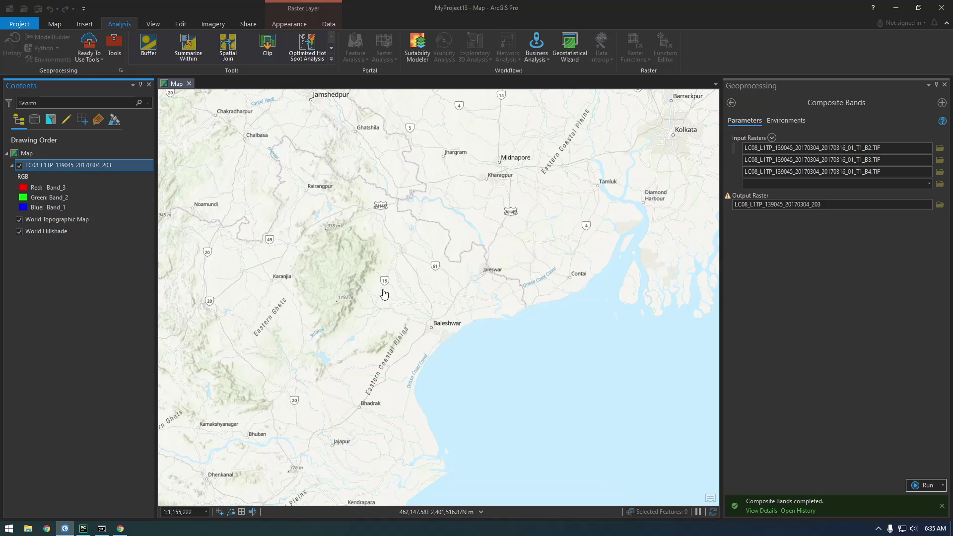
scroll(436, 304, up, 3)
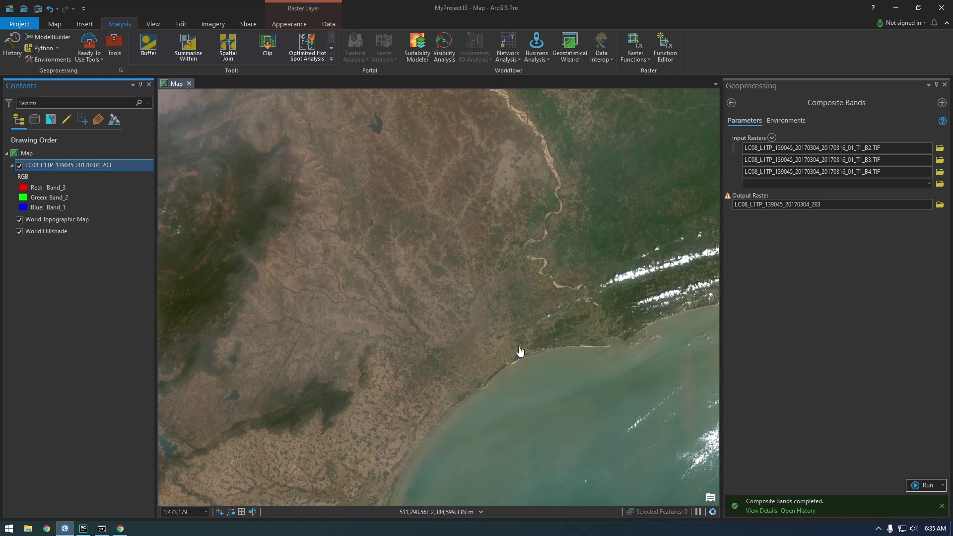
scroll(558, 371, up, 3)
scroll(627, 307, up, 2)
scroll(323, 390, down, 5)
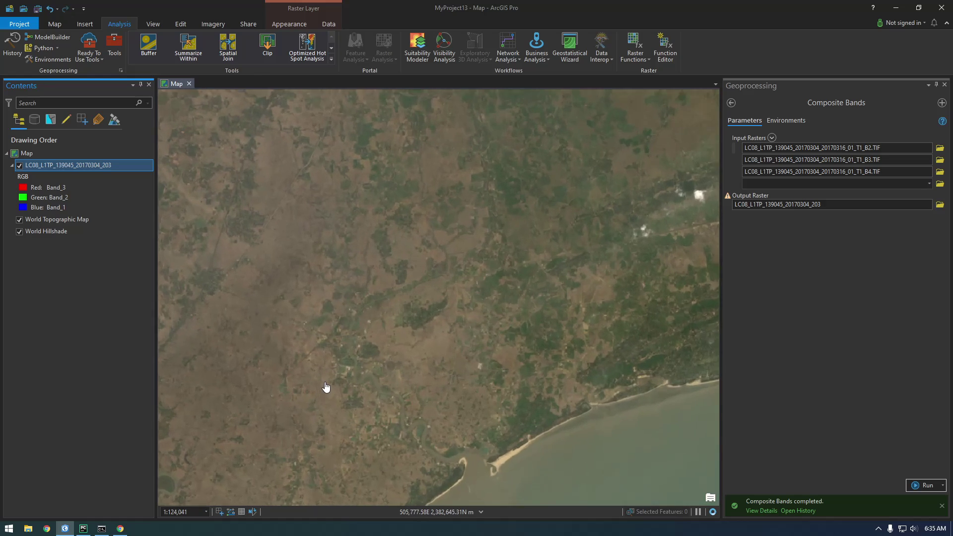
scroll(333, 388, down, 3)
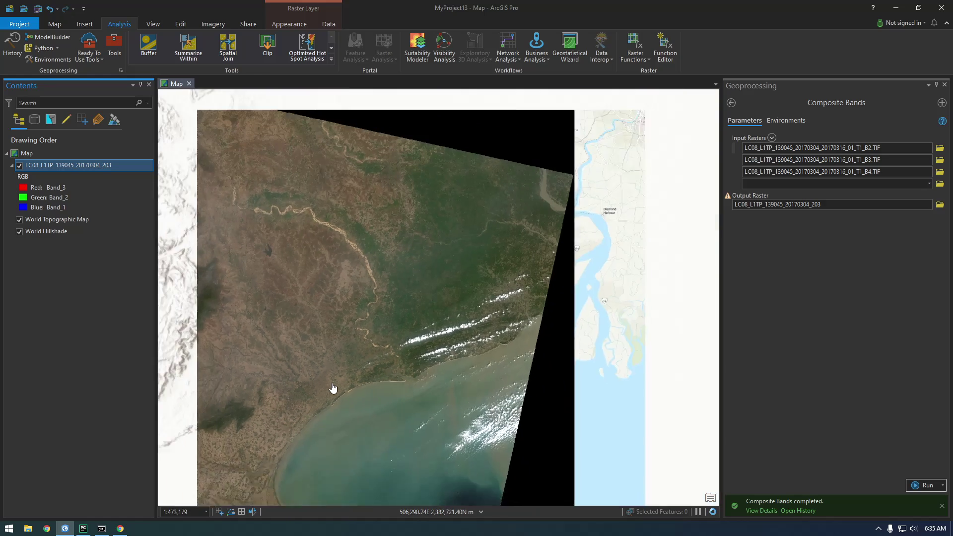
drag(299, 376, 422, 283)
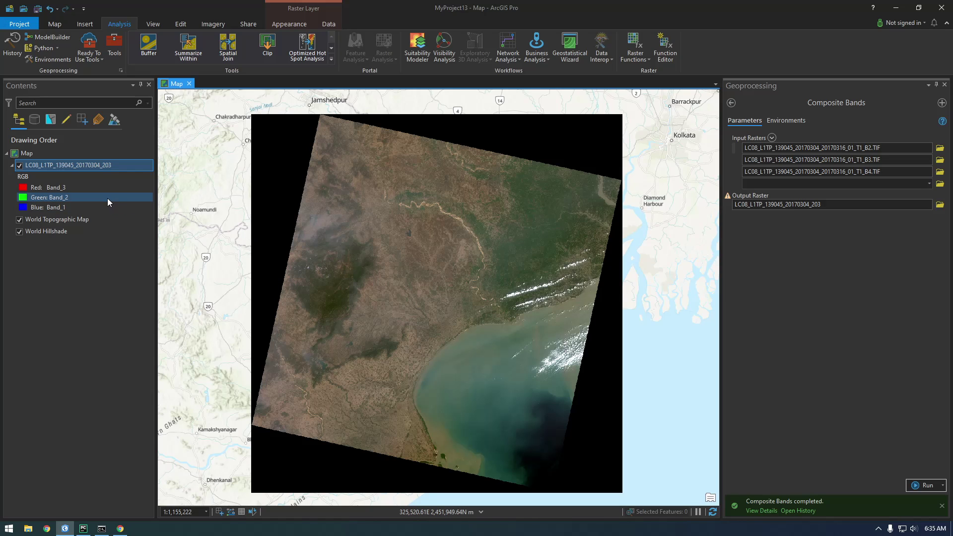
- In the composite's Symbology Mask settings, turn on Display background value so 0,0,0 shows transparent
right_click(64, 167)
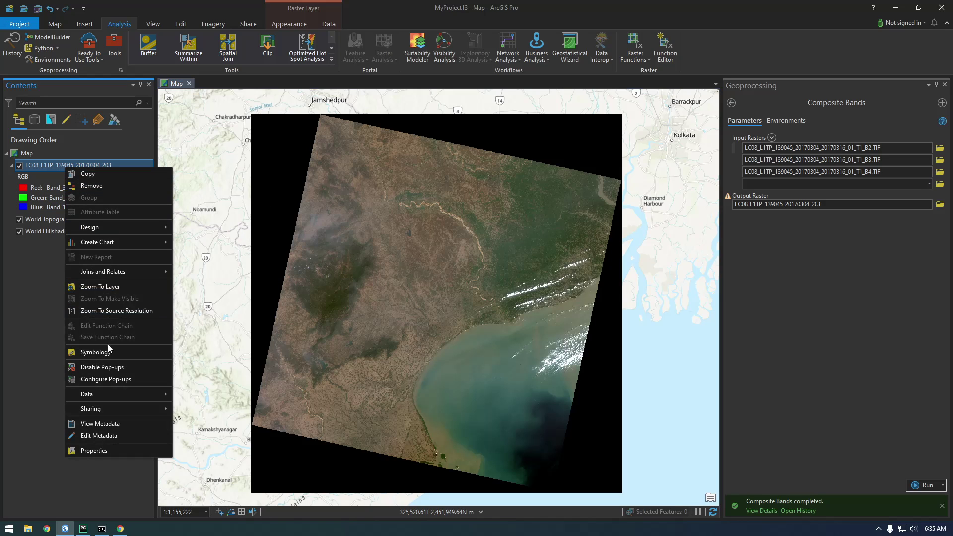
click(94, 353)
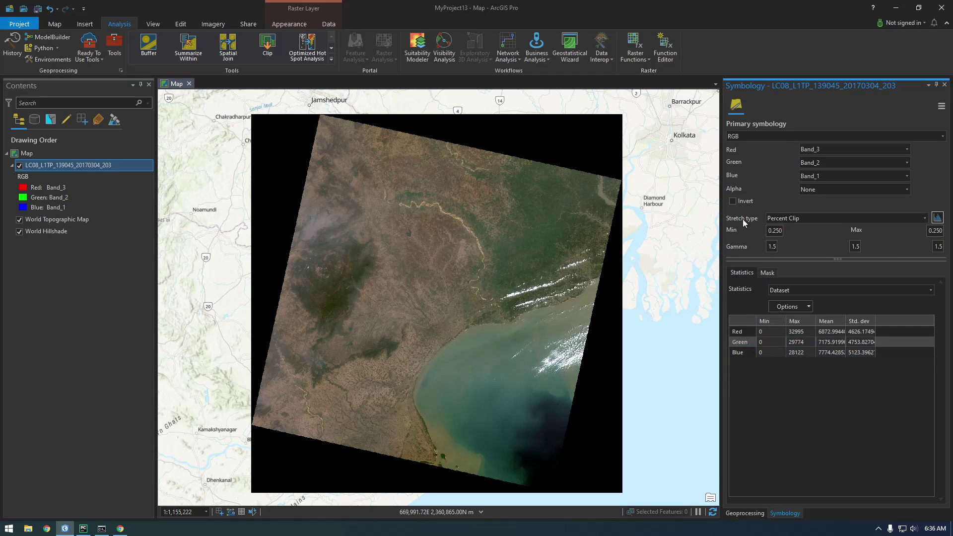
click(768, 273)
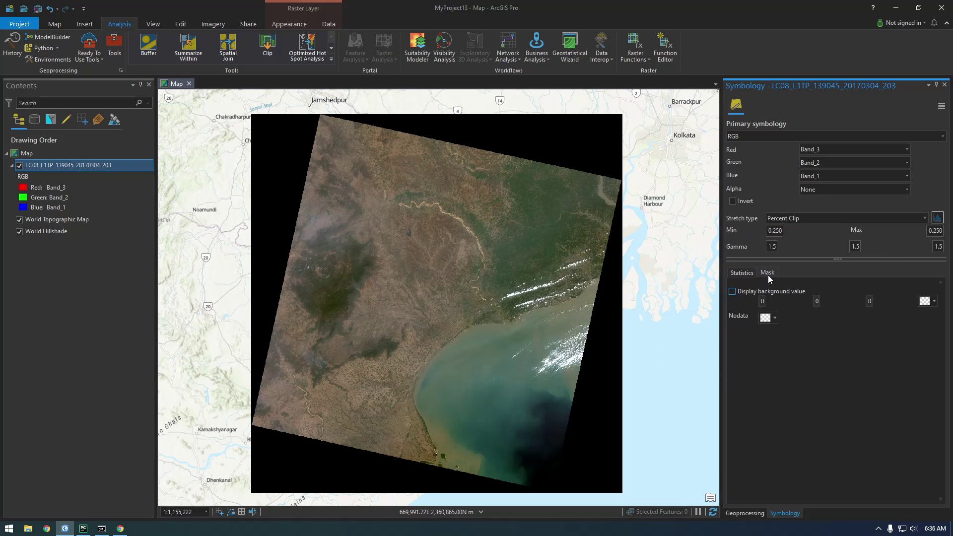
click(733, 292)
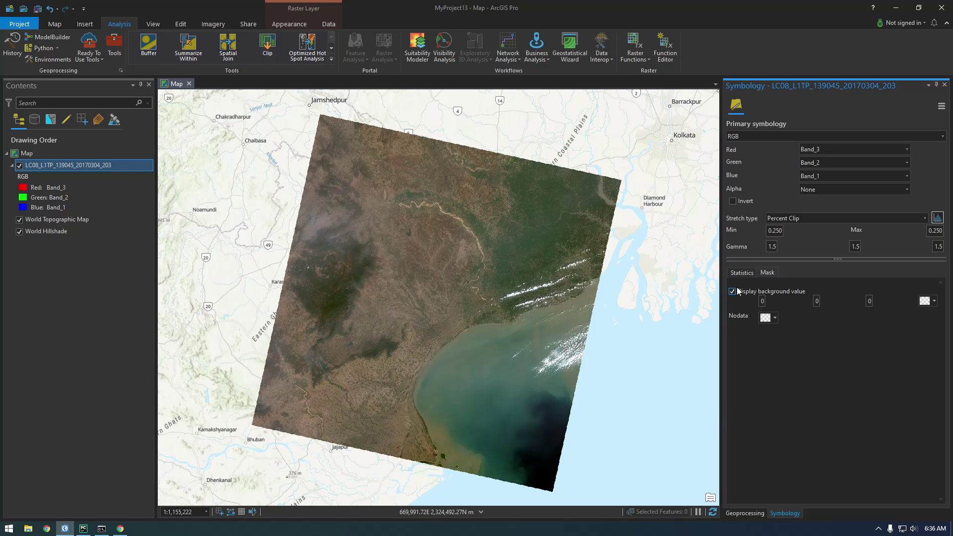
- Check the band statistics, then toggle background masking off and back on to compare
click(743, 274)
click(767, 274)
click(732, 293)
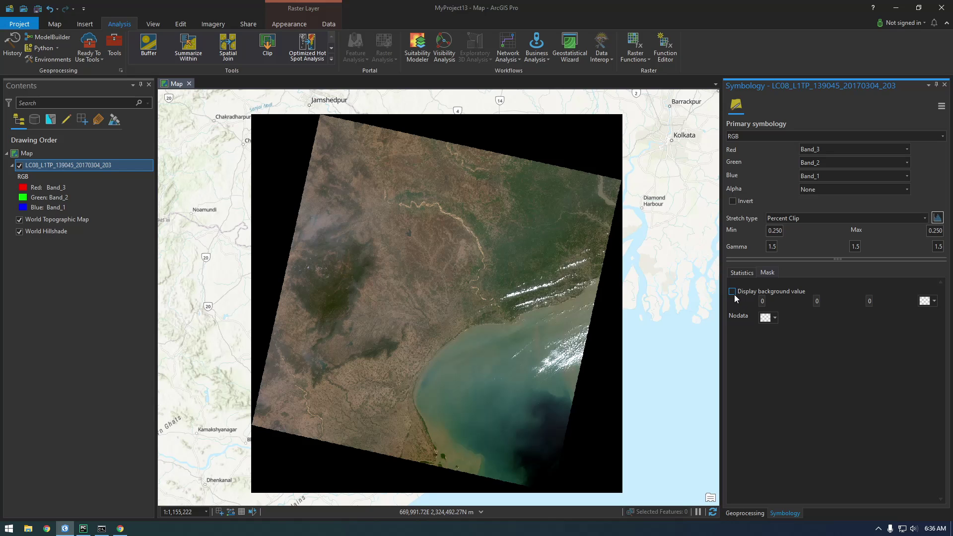
click(732, 292)
mouse_move(481, 354)
mouse_down()
mouse_move(479, 337)
mouse_move(482, 349)
mouse_up()
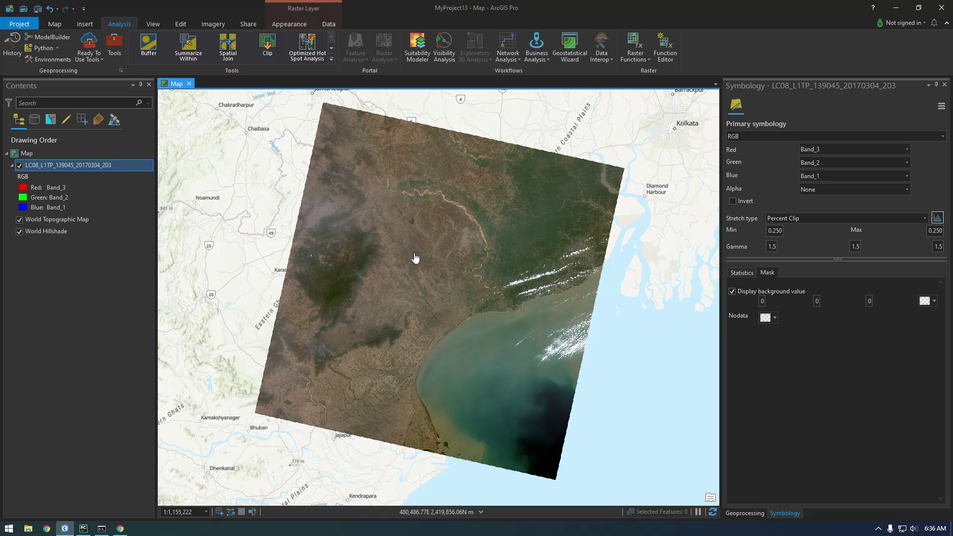
- In PyCharm, highlight parts of image_processor_2.py: its first eight lines and the 'njogis-imagery' bucket name
click(84, 530)
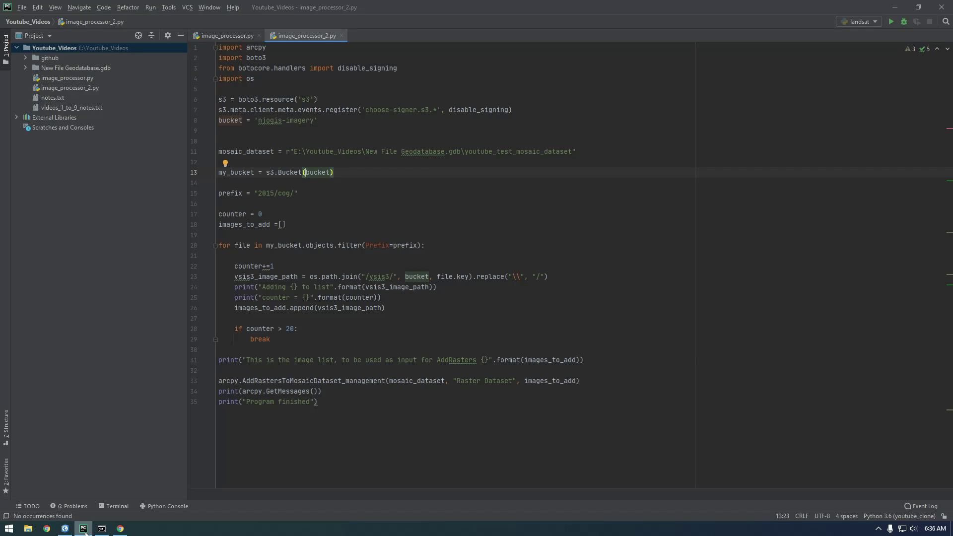
drag(342, 415, 195, 49)
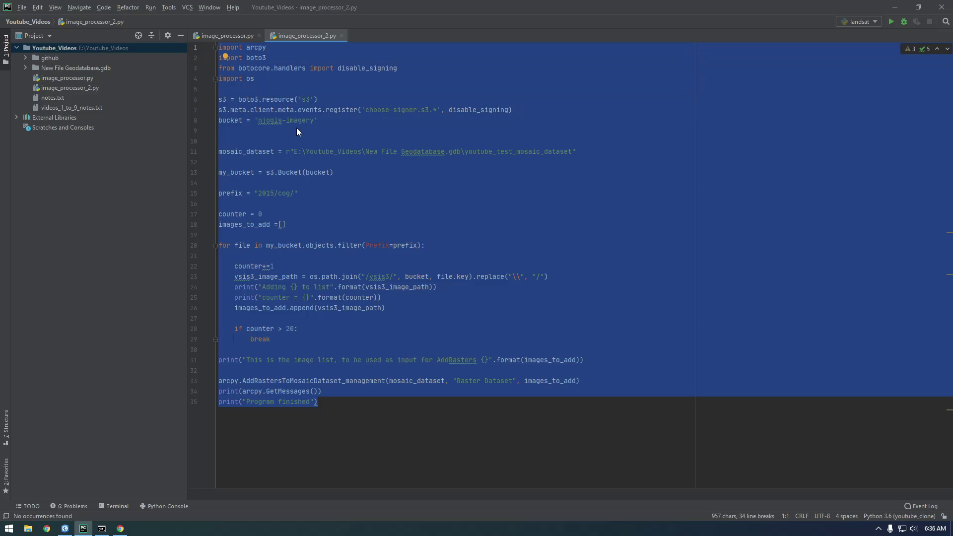
click(263, 122)
drag(316, 125, 218, 46)
mouse_move(318, 121)
mouse_down()
mouse_move(259, 121)
mouse_move(315, 121)
mouse_up()
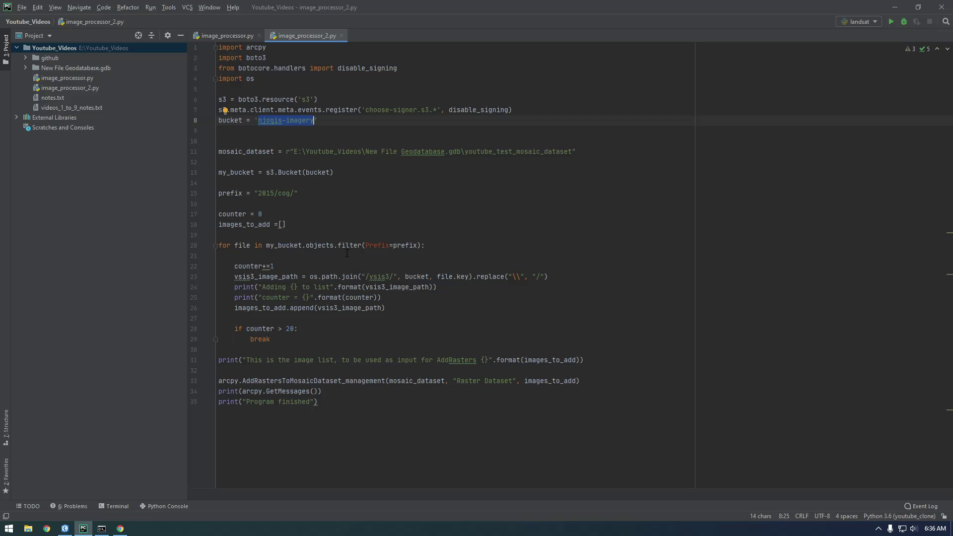